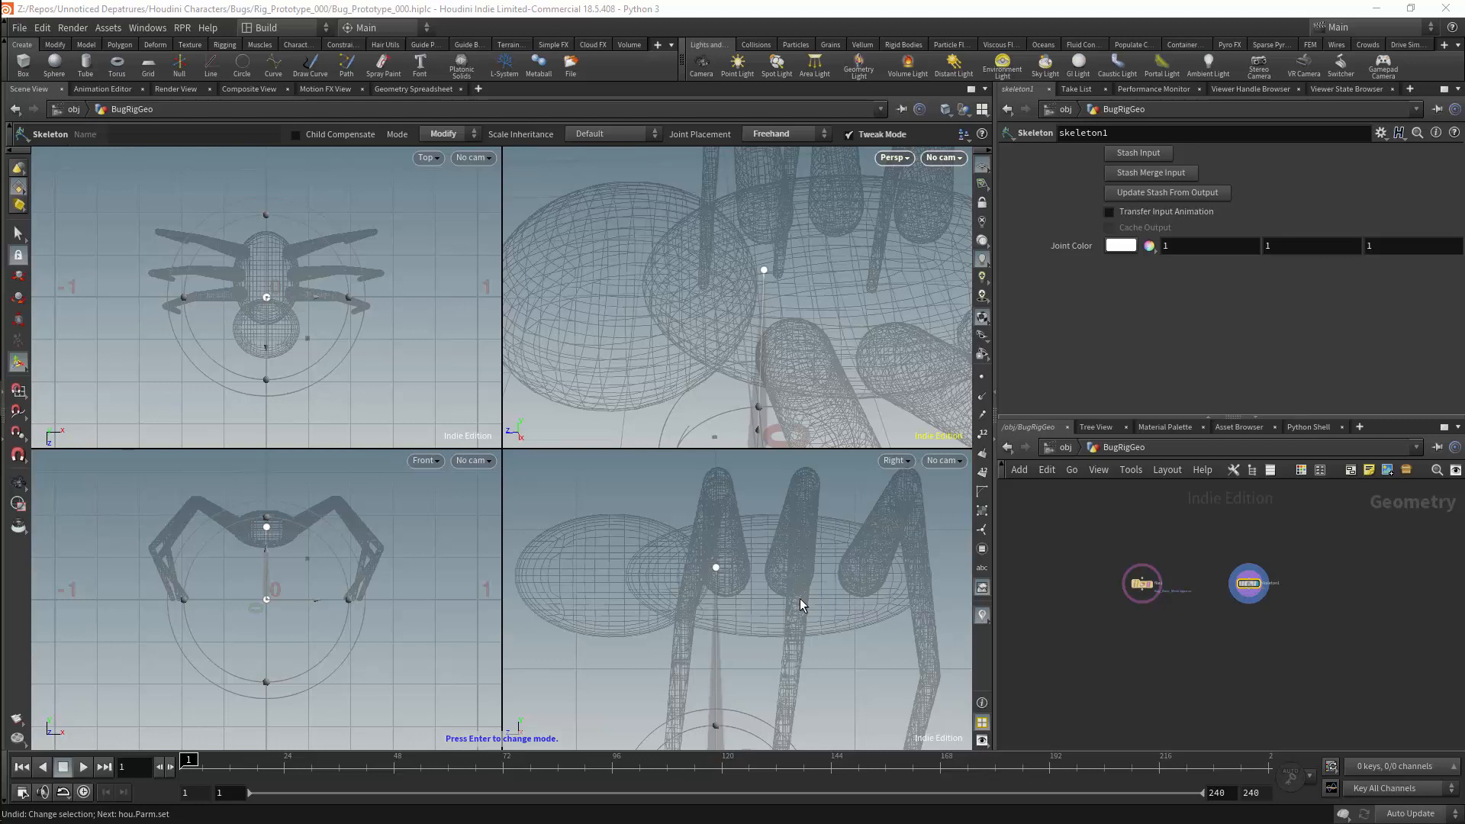
# Step: Draw two joints branching from the COG joint, one at the head's outer end and one at the abdomen's outer end
pyautogui.press('Escape')
pyautogui.moveTo(793, 607); pyautogui.dragTo(805, 576, button='middle')
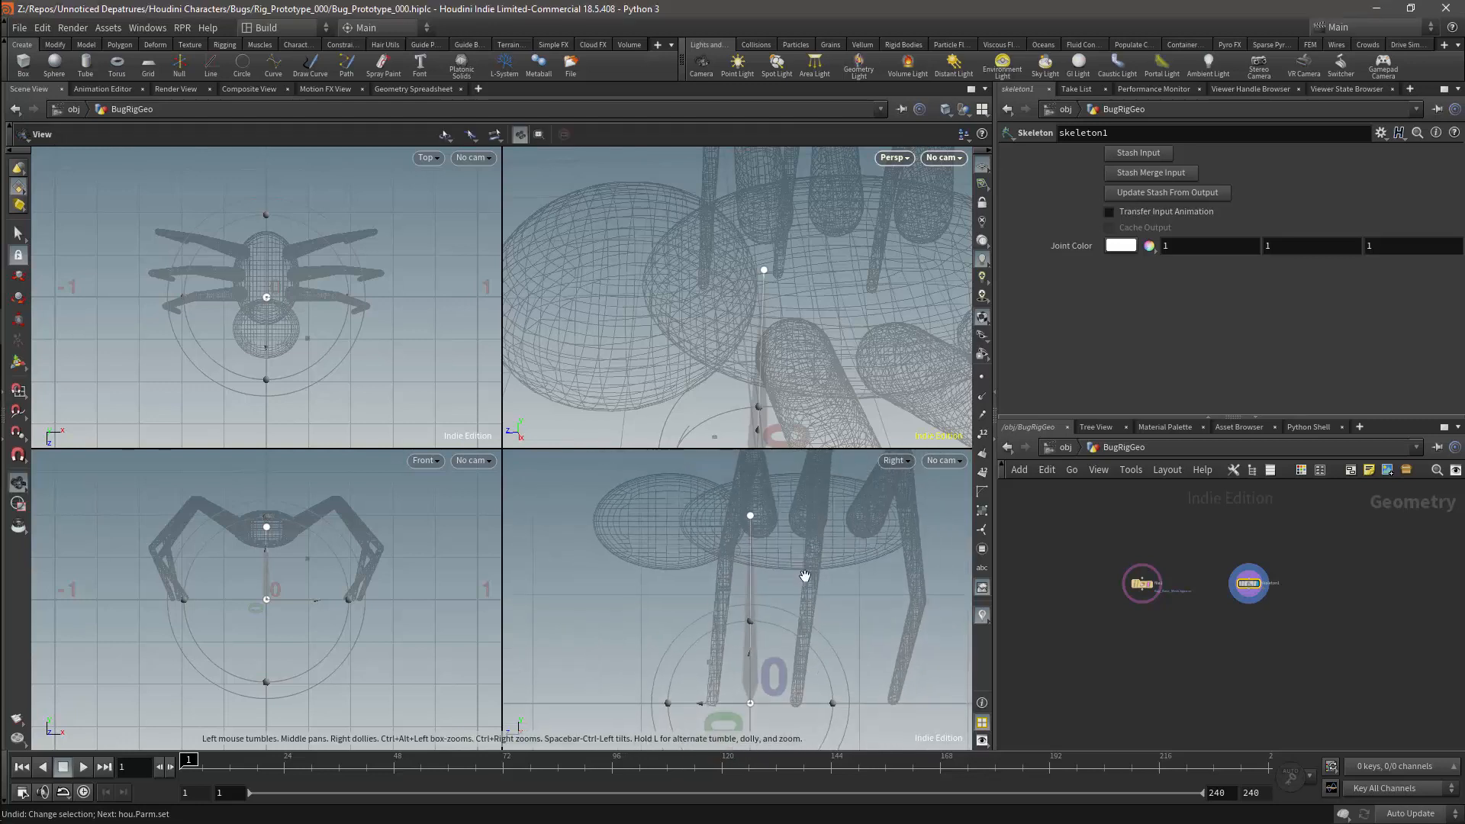
pyautogui.moveTo(805, 576); pyautogui.dragTo(725, 557)
pyautogui.press('Return')
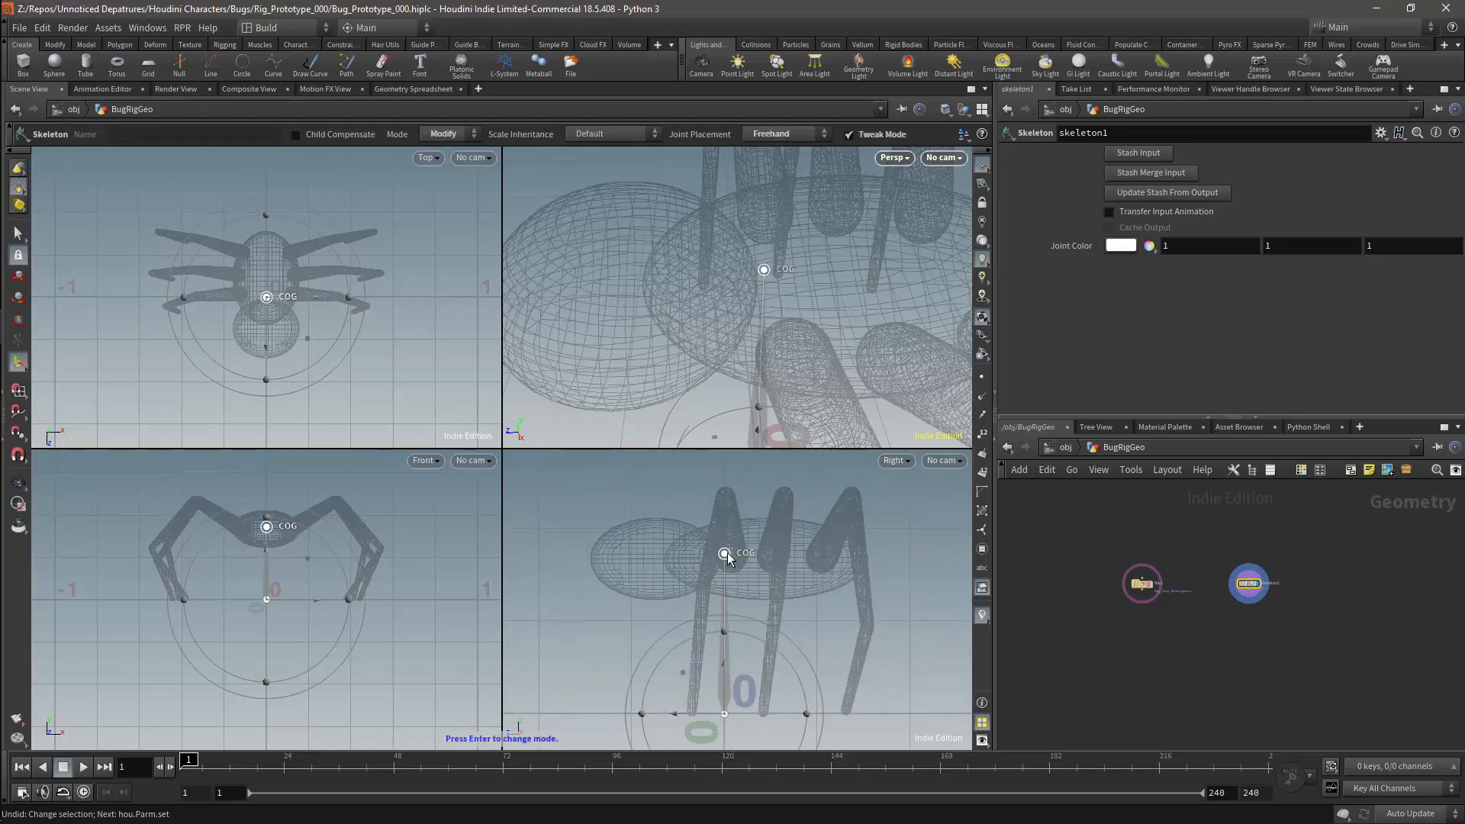
pyautogui.click(725, 554)
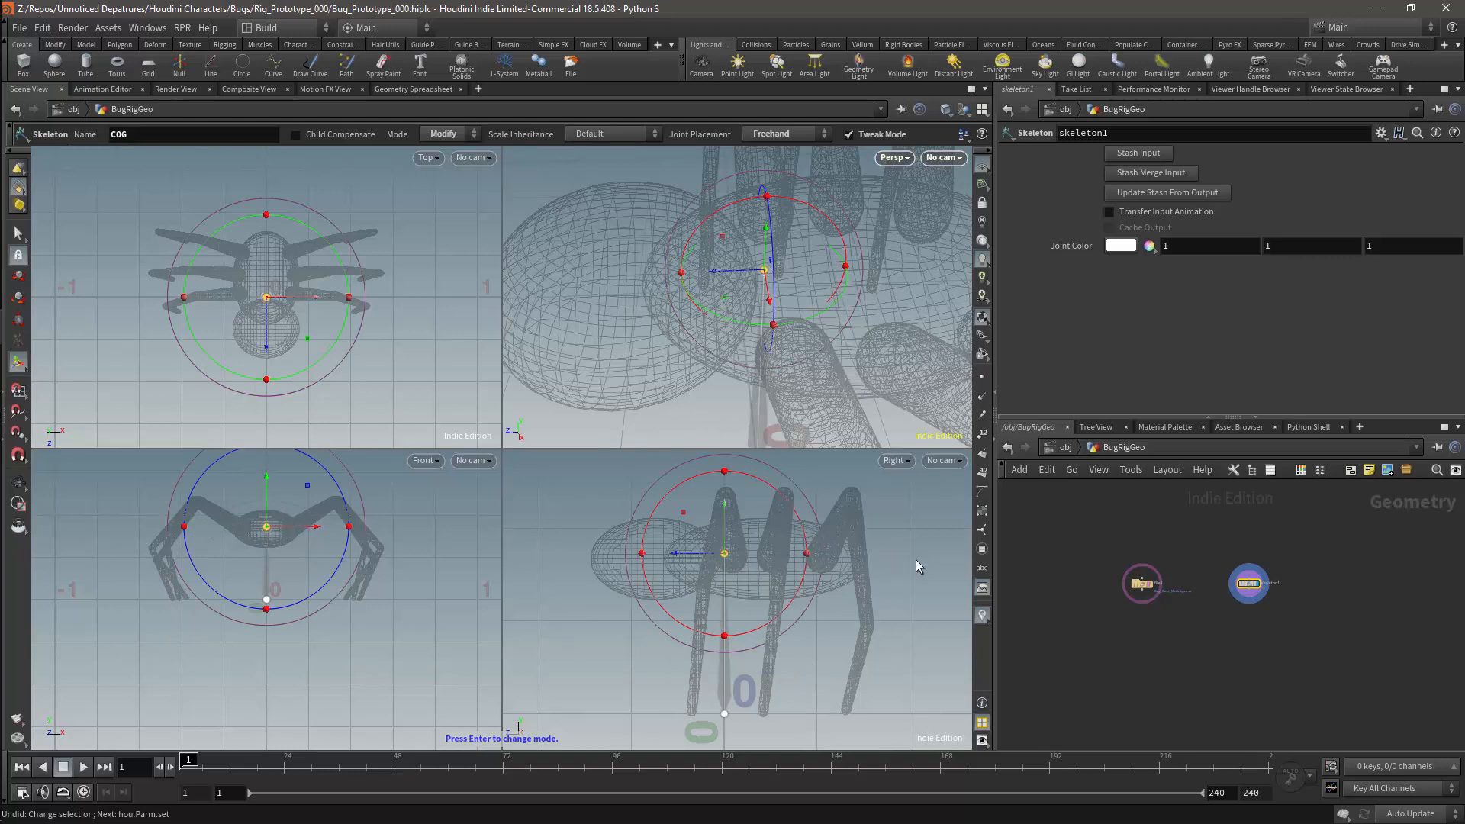
pyautogui.click(470, 134)
pyautogui.click(441, 151)
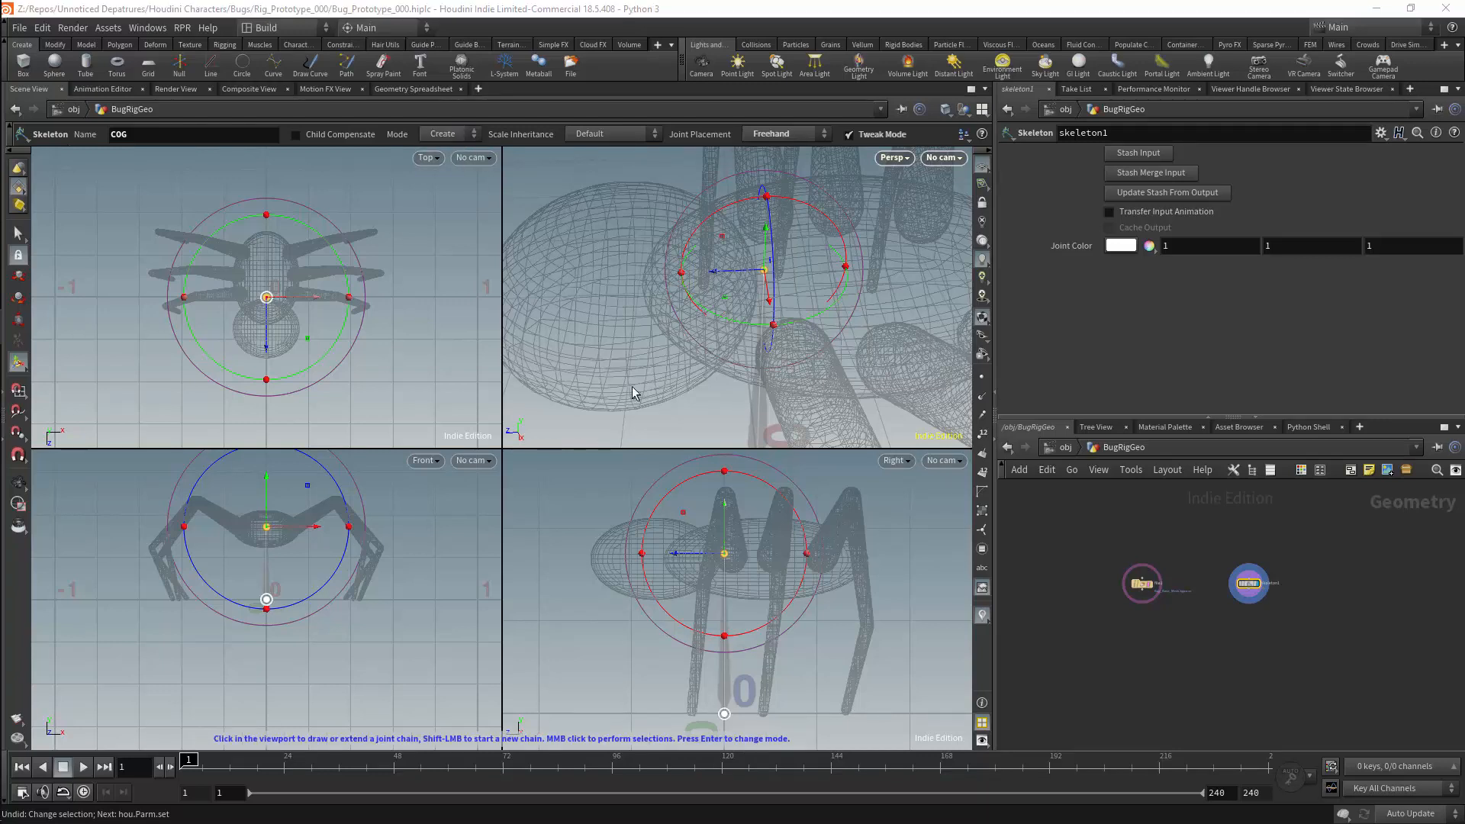
pyautogui.moveTo(722, 572); pyautogui.dragTo(591, 557)
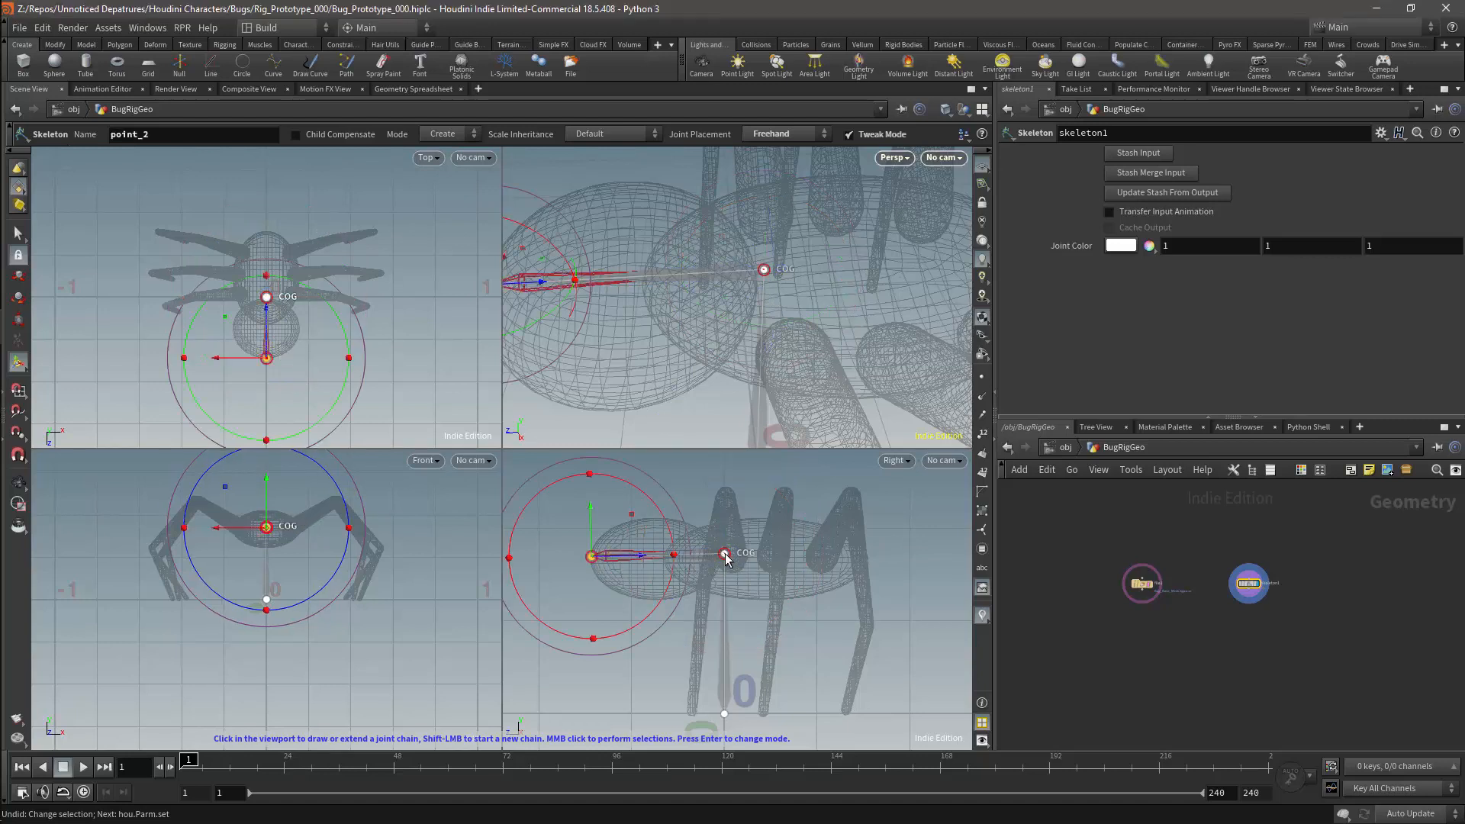
pyautogui.moveTo(724, 555); pyautogui.dragTo(863, 557)
pyautogui.press('Return')
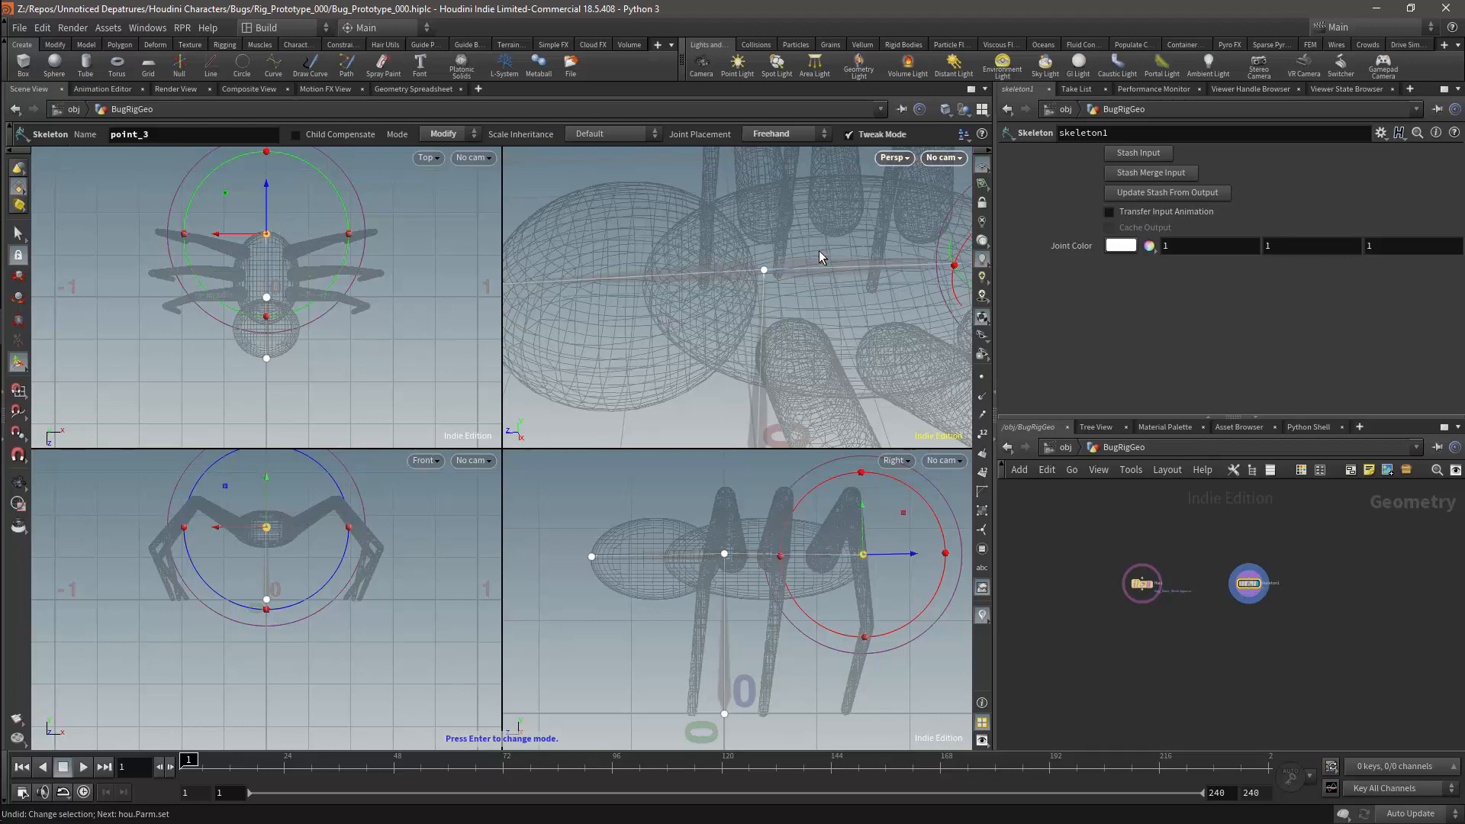
# Step: Split the link between COG and the abdomen's end joint to insert a middle joint
pyautogui.click(831, 275)
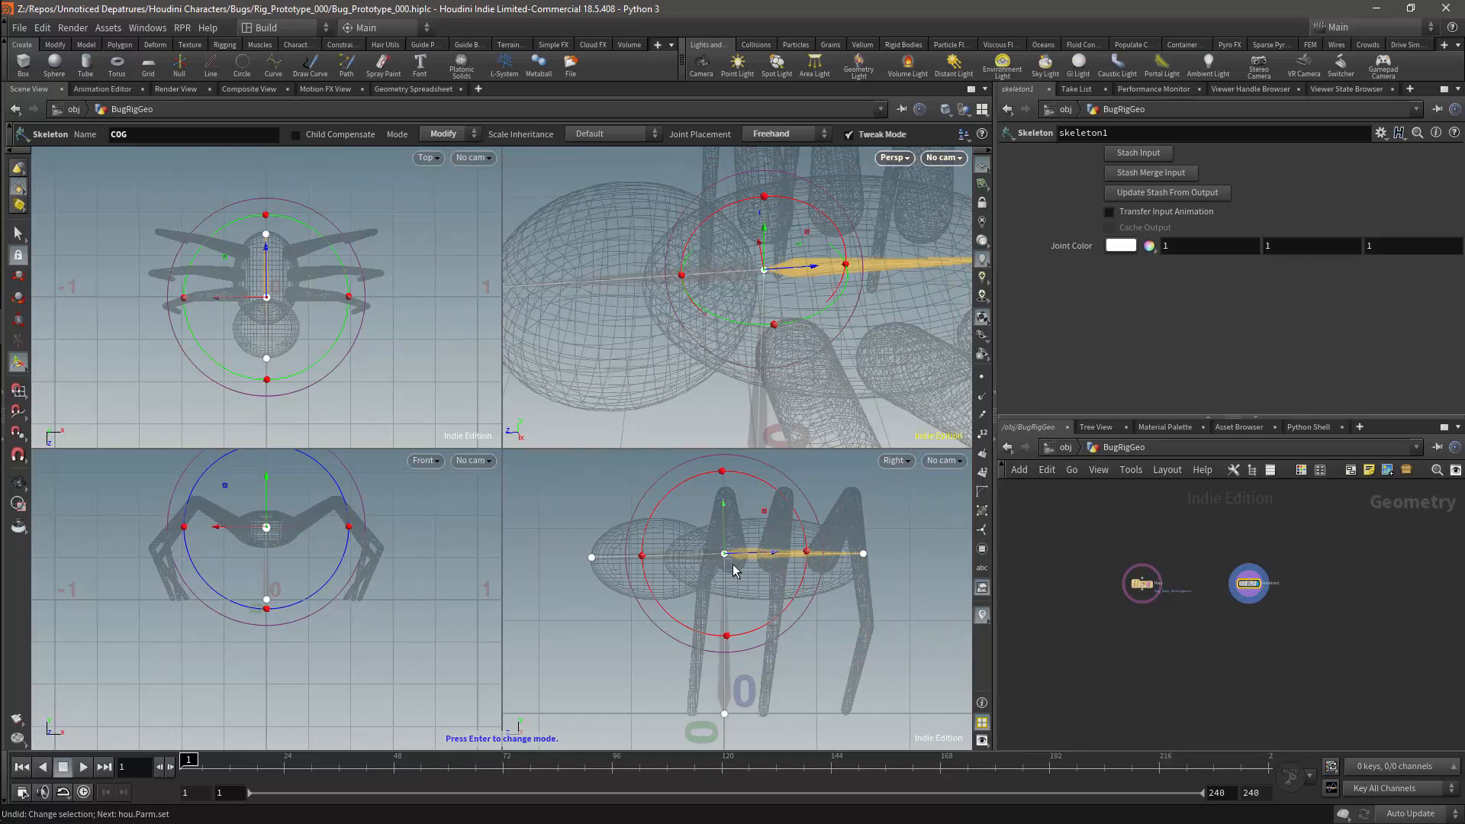
pyautogui.rightClick(780, 585)
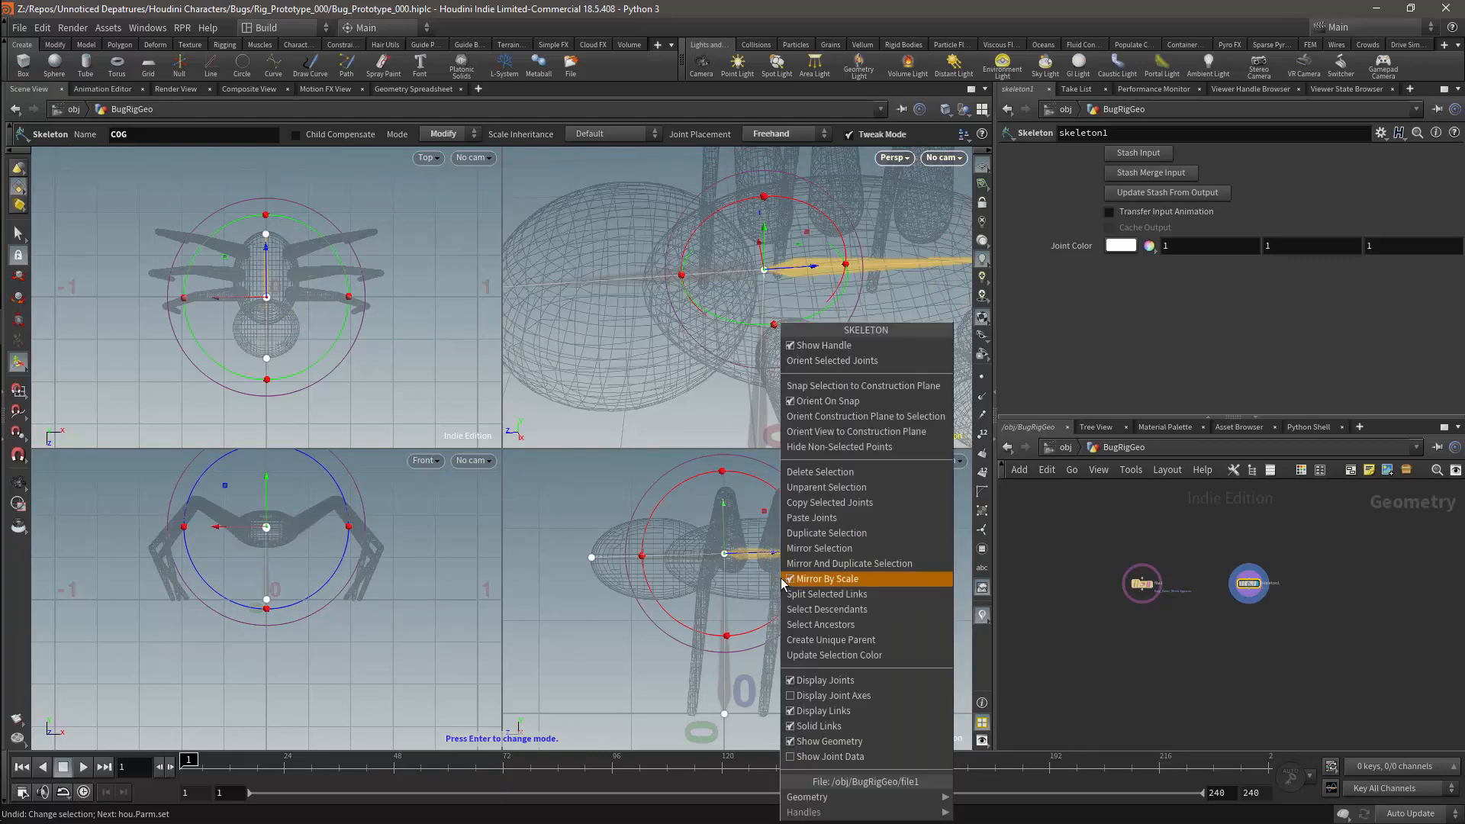
pyautogui.click(823, 599)
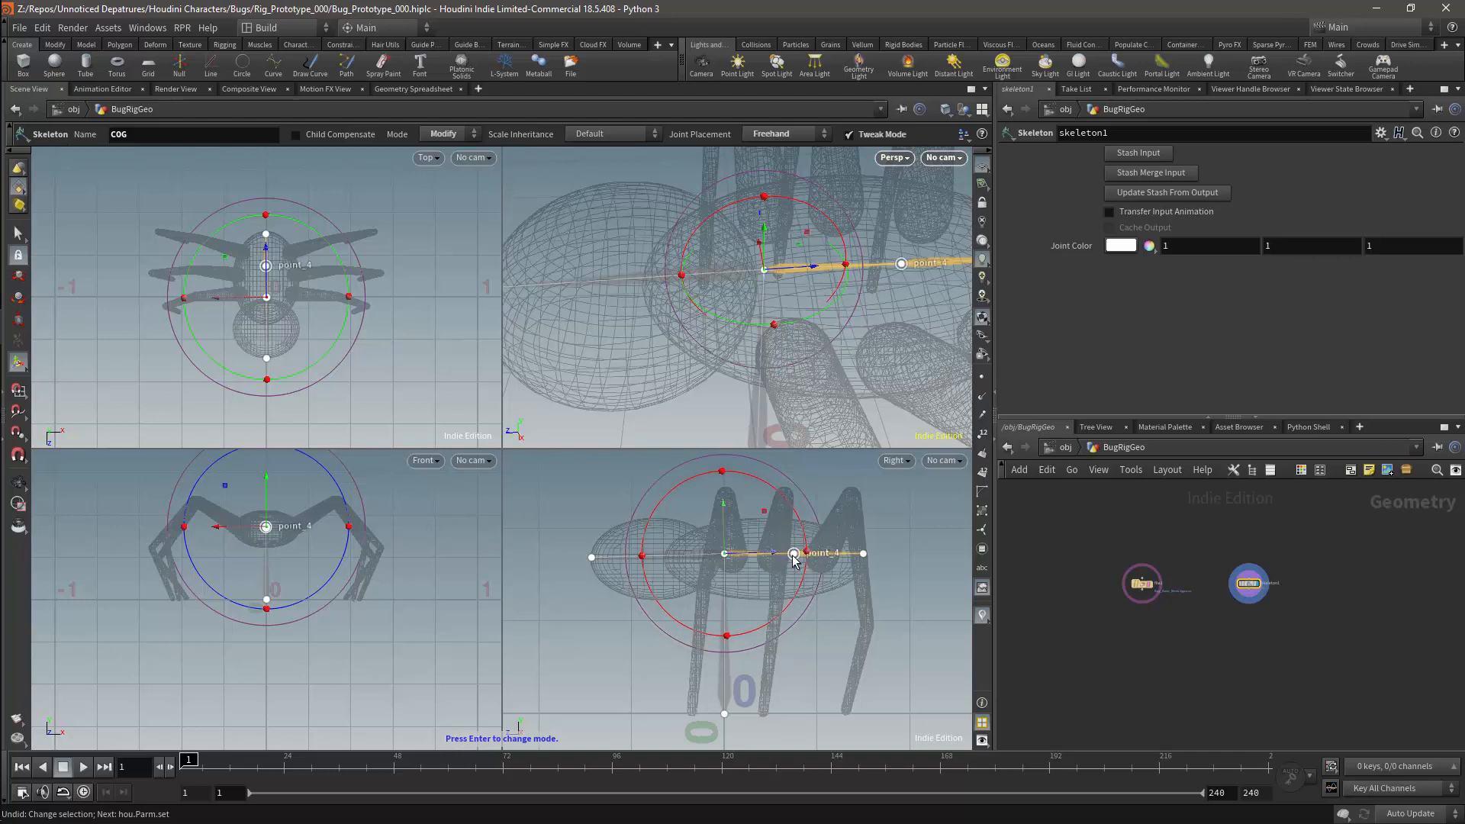
# Step: Select the new middle abdomen joint and hide the transform handle
pyautogui.click(794, 561)
pyautogui.rightClick(915, 492)
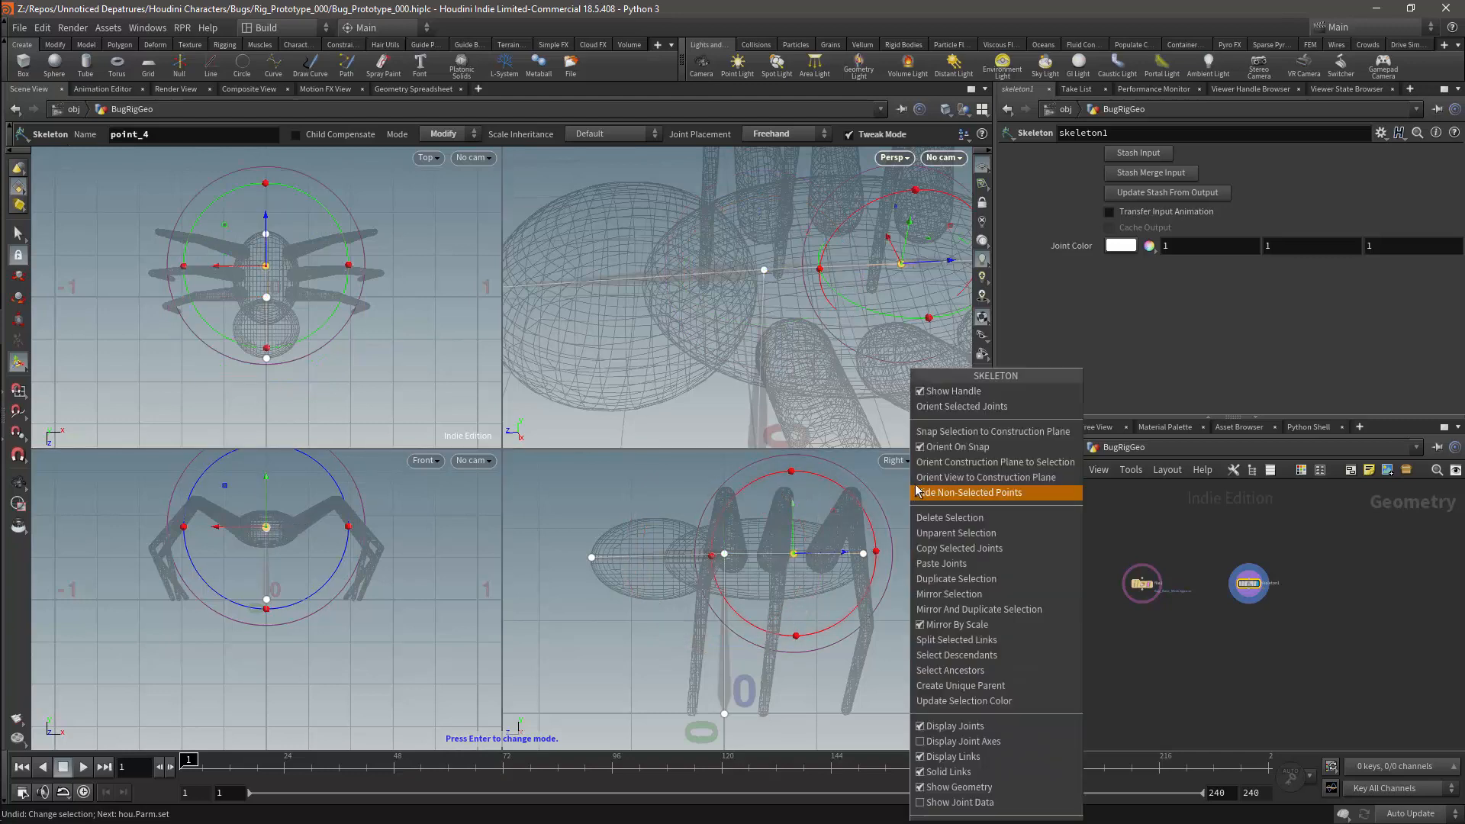
pyautogui.click(918, 492)
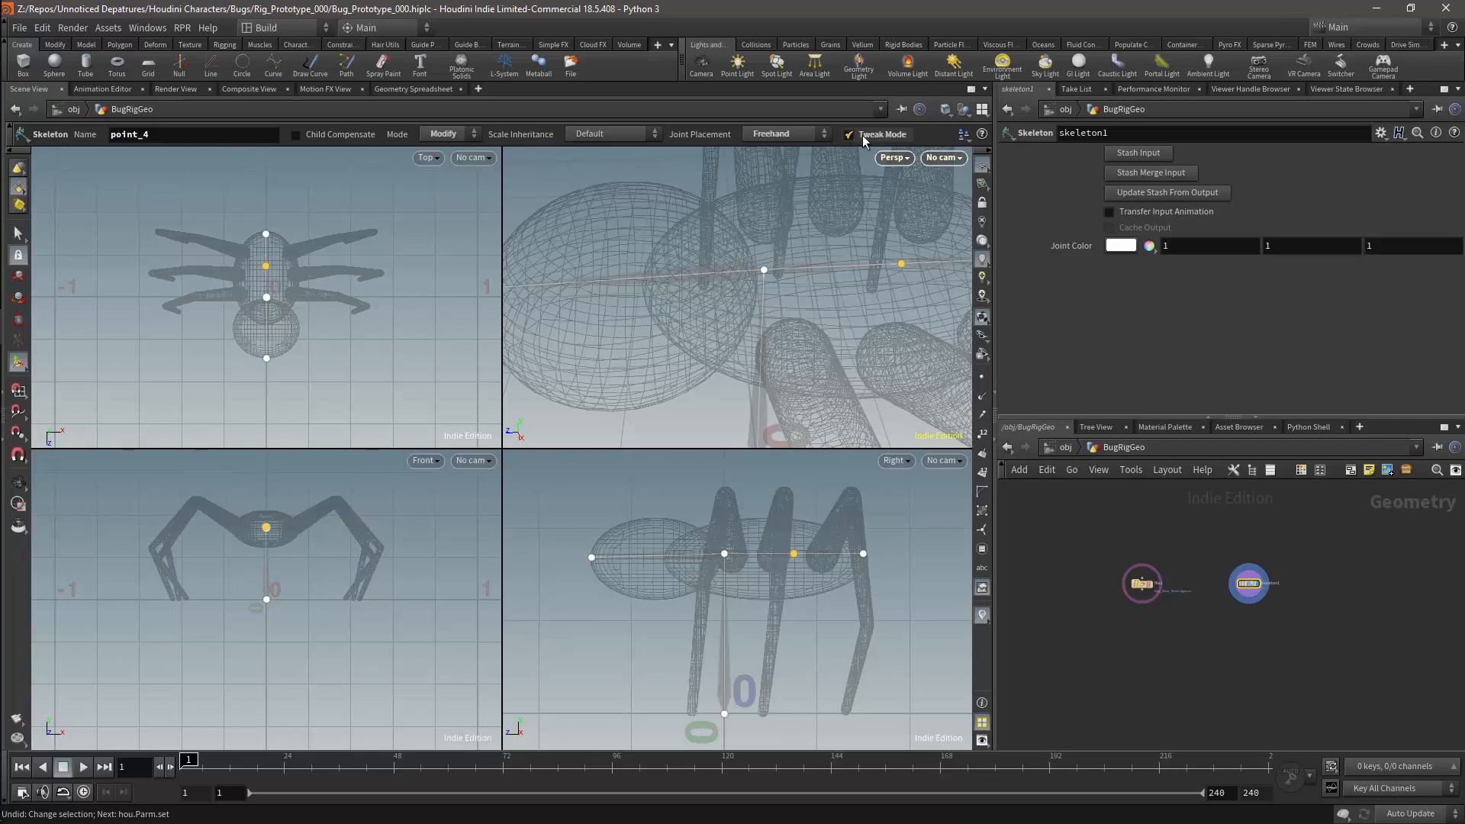
# Step: Enable Child Compensate and slide the middle abdomen joint along the body until it sits close to COG
pyautogui.moveTo(793, 553); pyautogui.dragTo(755, 550)
pyautogui.hotkey('ctrl', 'z')
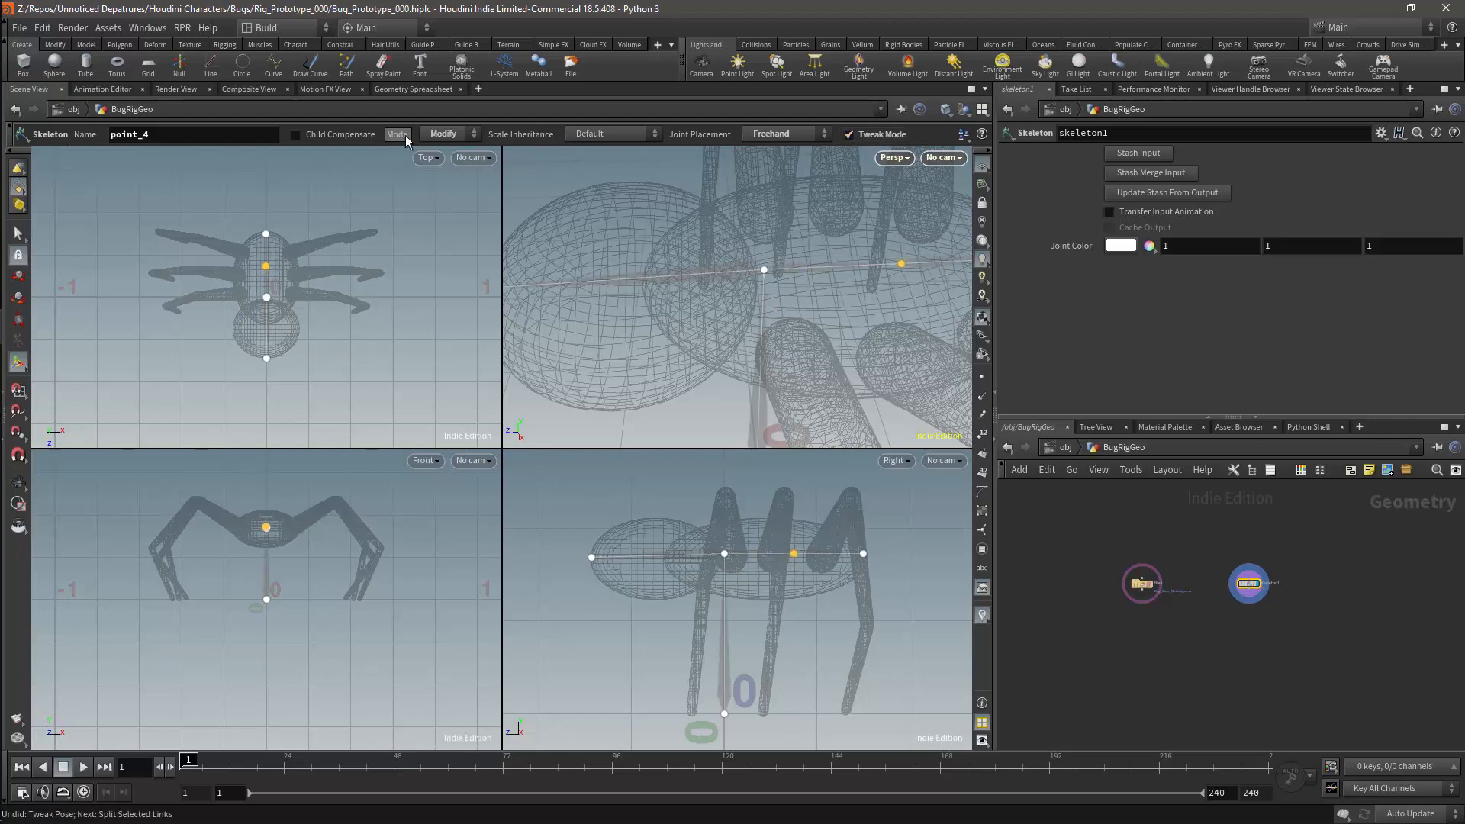
pyautogui.click(329, 135)
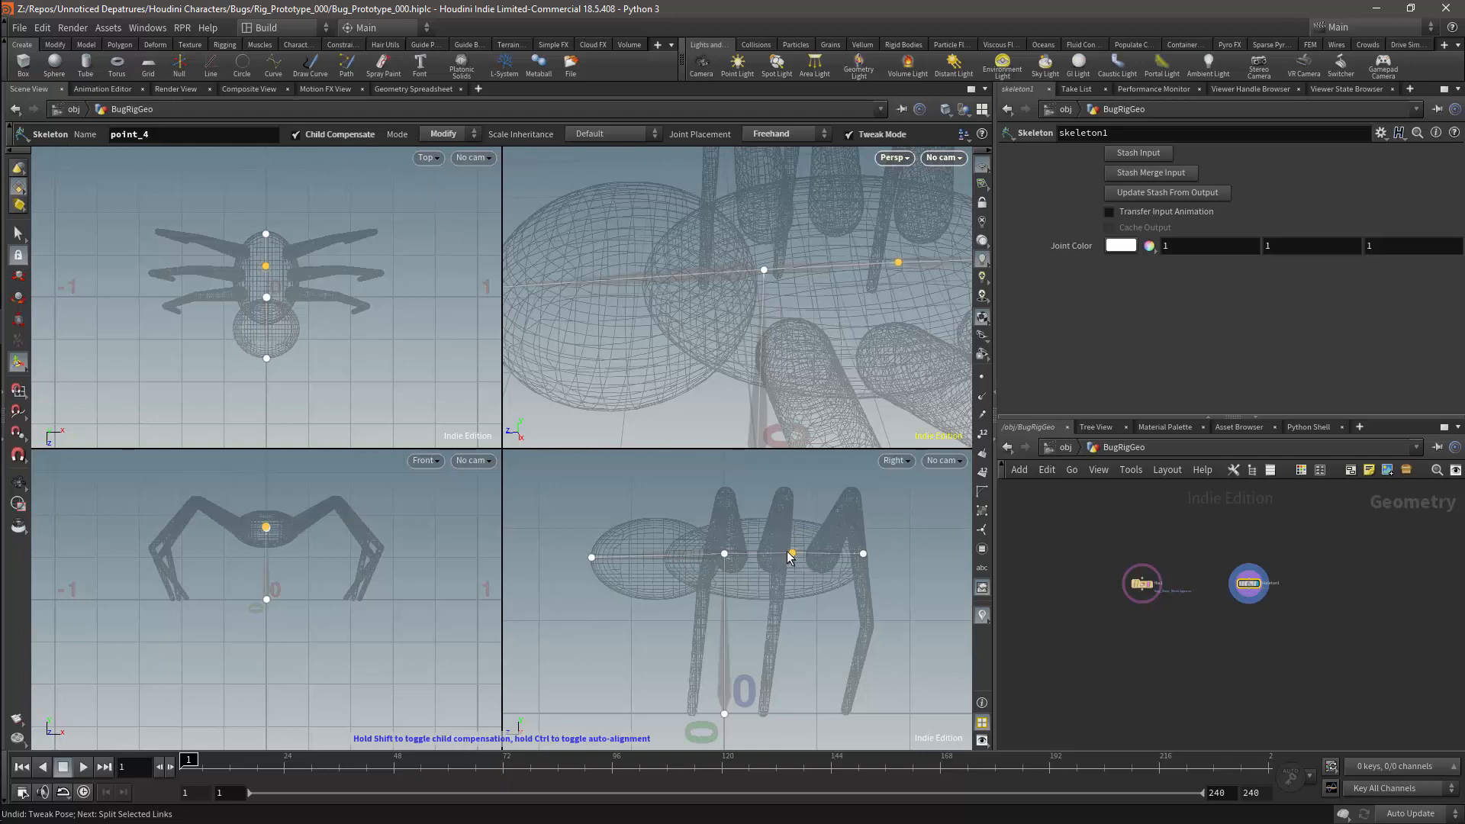
pyautogui.moveTo(791, 555); pyautogui.dragTo(741, 553)
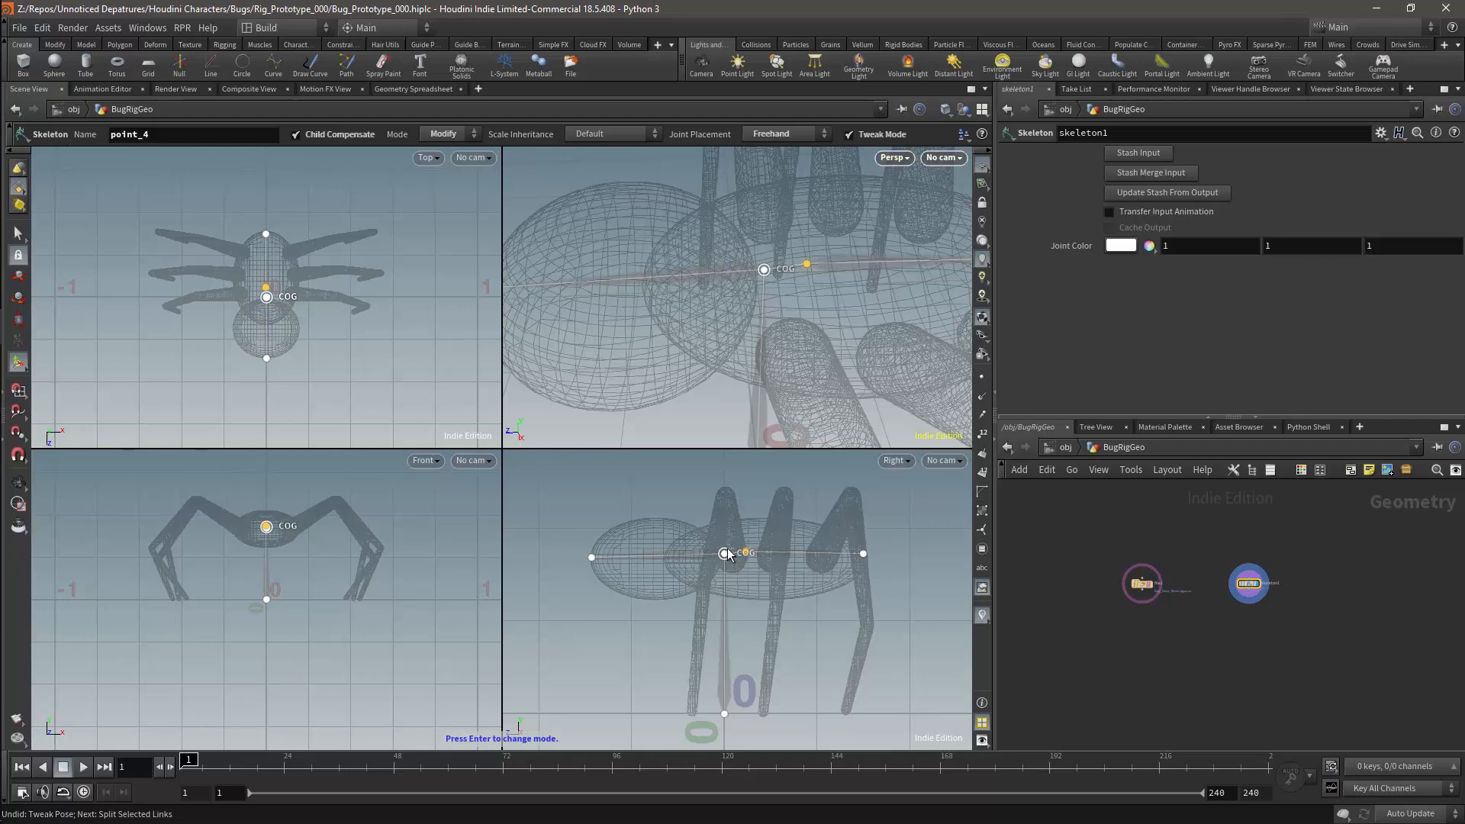
pyautogui.moveTo(750, 552); pyautogui.dragTo(750, 551)
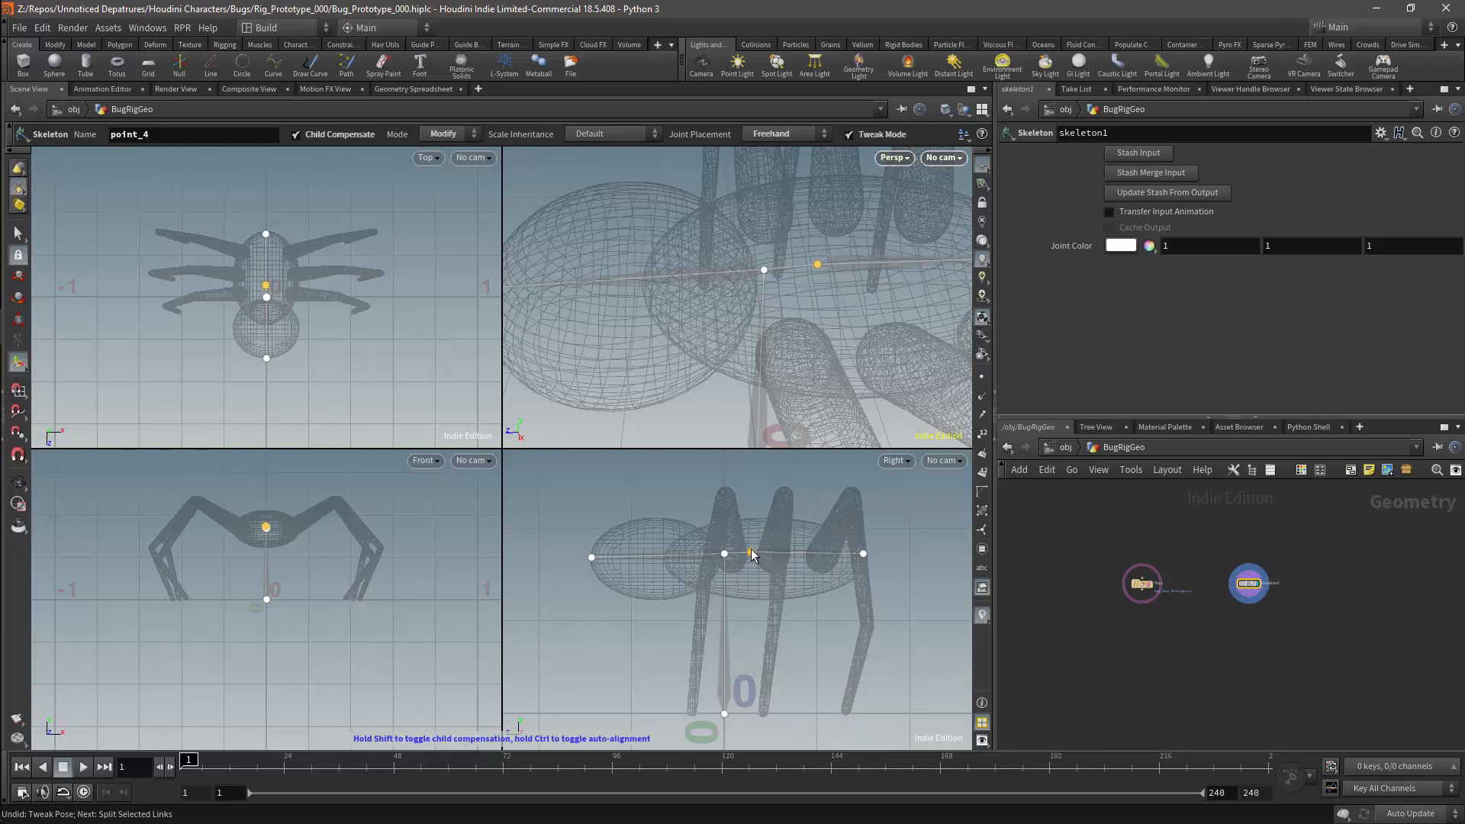
# Step: Split the link between COG and the head's end joint and move the new joint to where head meets body
pyautogui.click(663, 558)
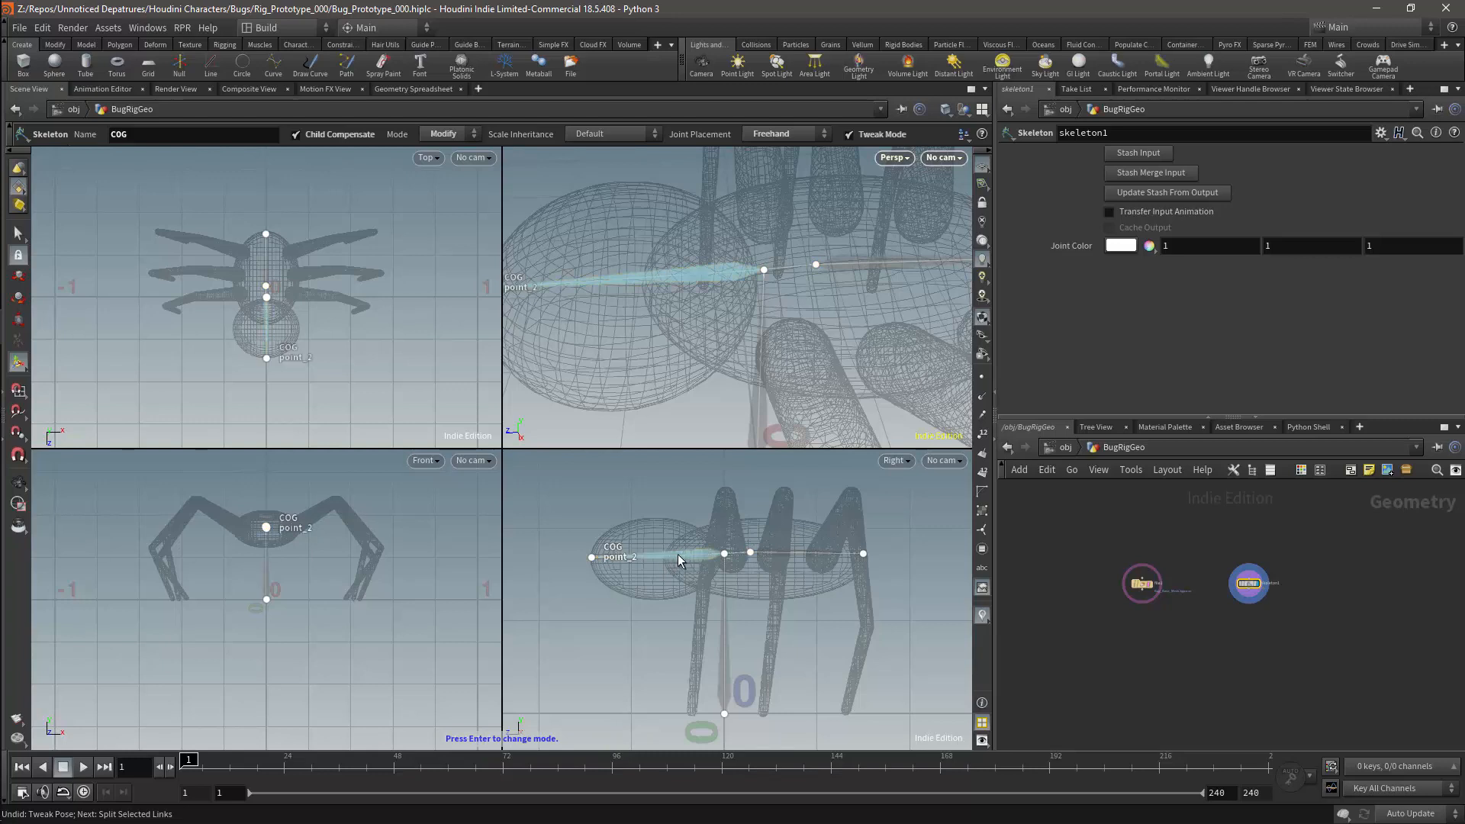
pyautogui.rightClick(678, 559)
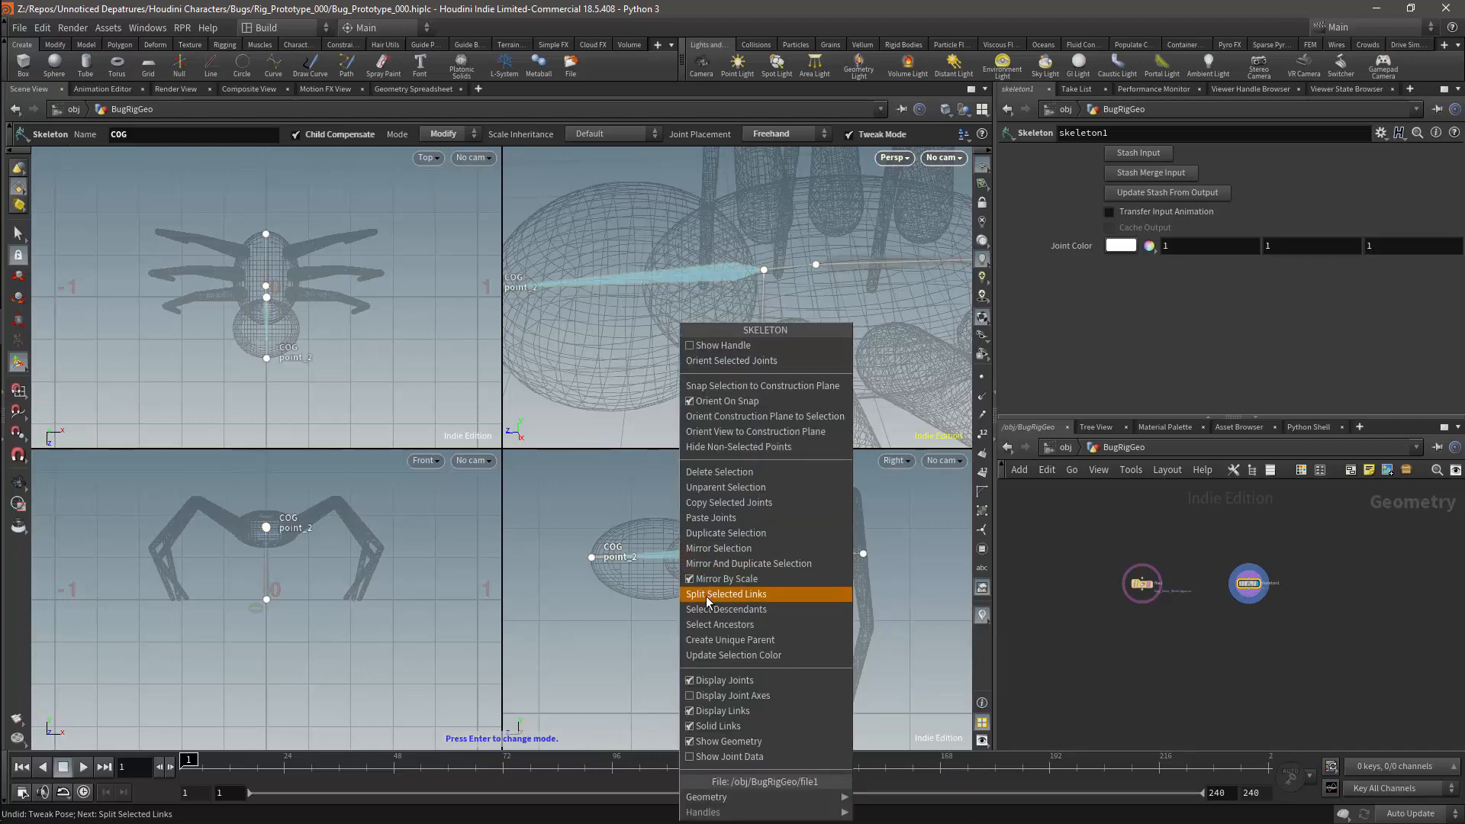
pyautogui.click(709, 602)
pyautogui.moveTo(660, 559); pyautogui.dragTo(693, 562)
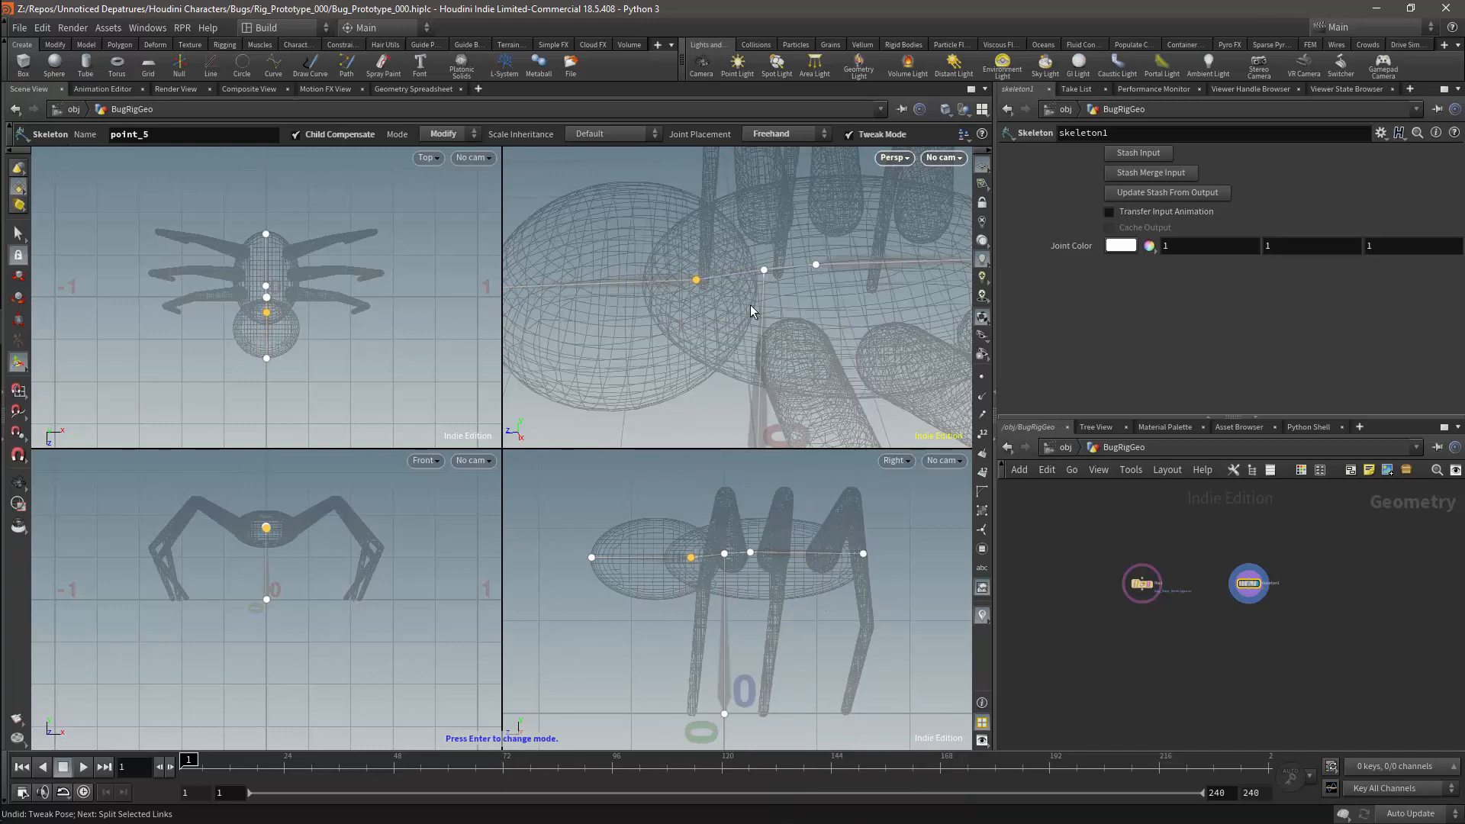
# Step: Rename the joint between the head and body as Head_Root
pyautogui.press('Escape')
pyautogui.scroll(-5, 795, 289)
pyautogui.moveTo(796, 289); pyautogui.dragTo(759, 293)
pyautogui.press('Return')
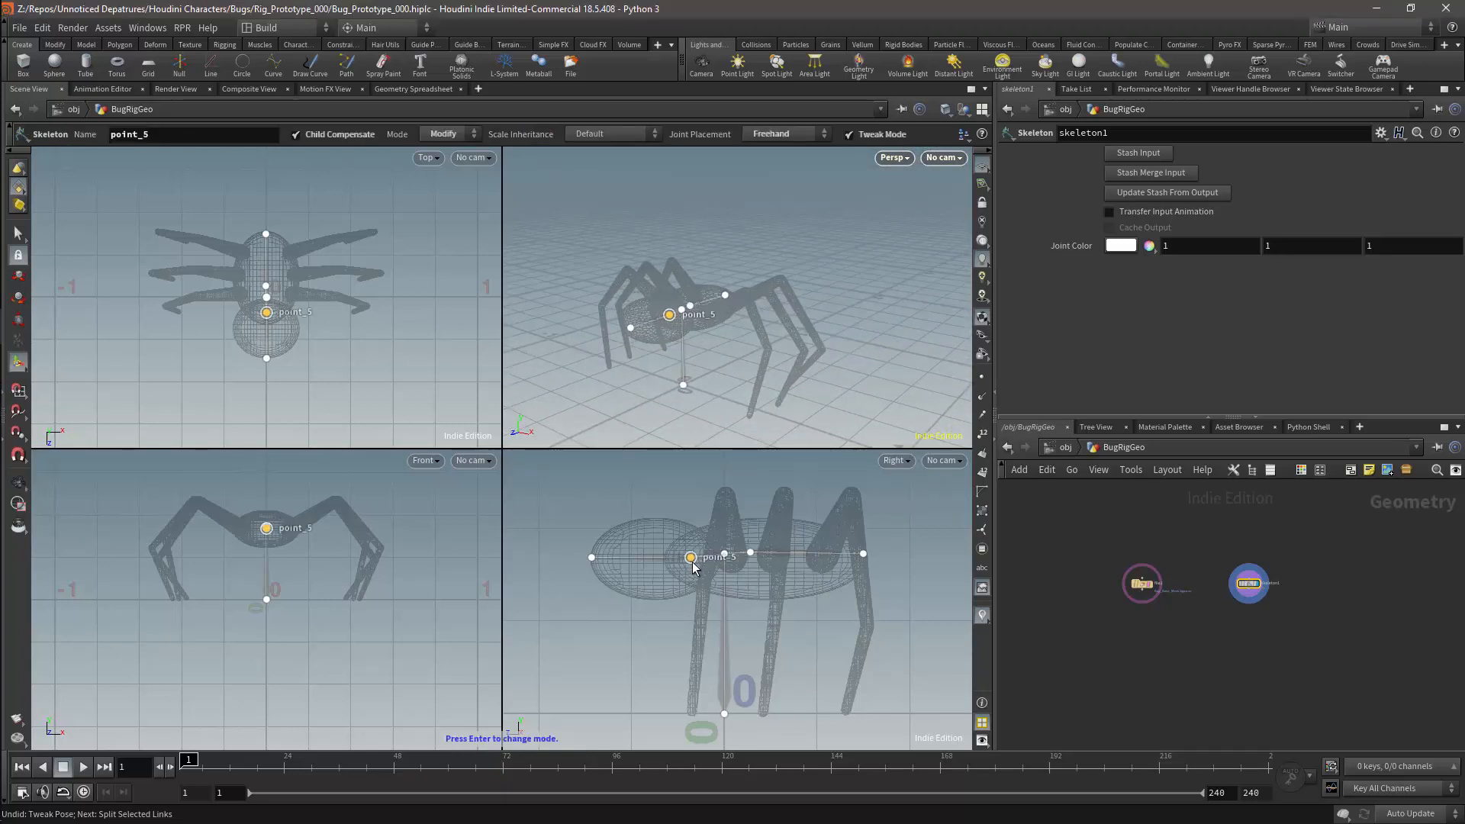
pyautogui.doubleClick(176, 135)
pyautogui.write('He')
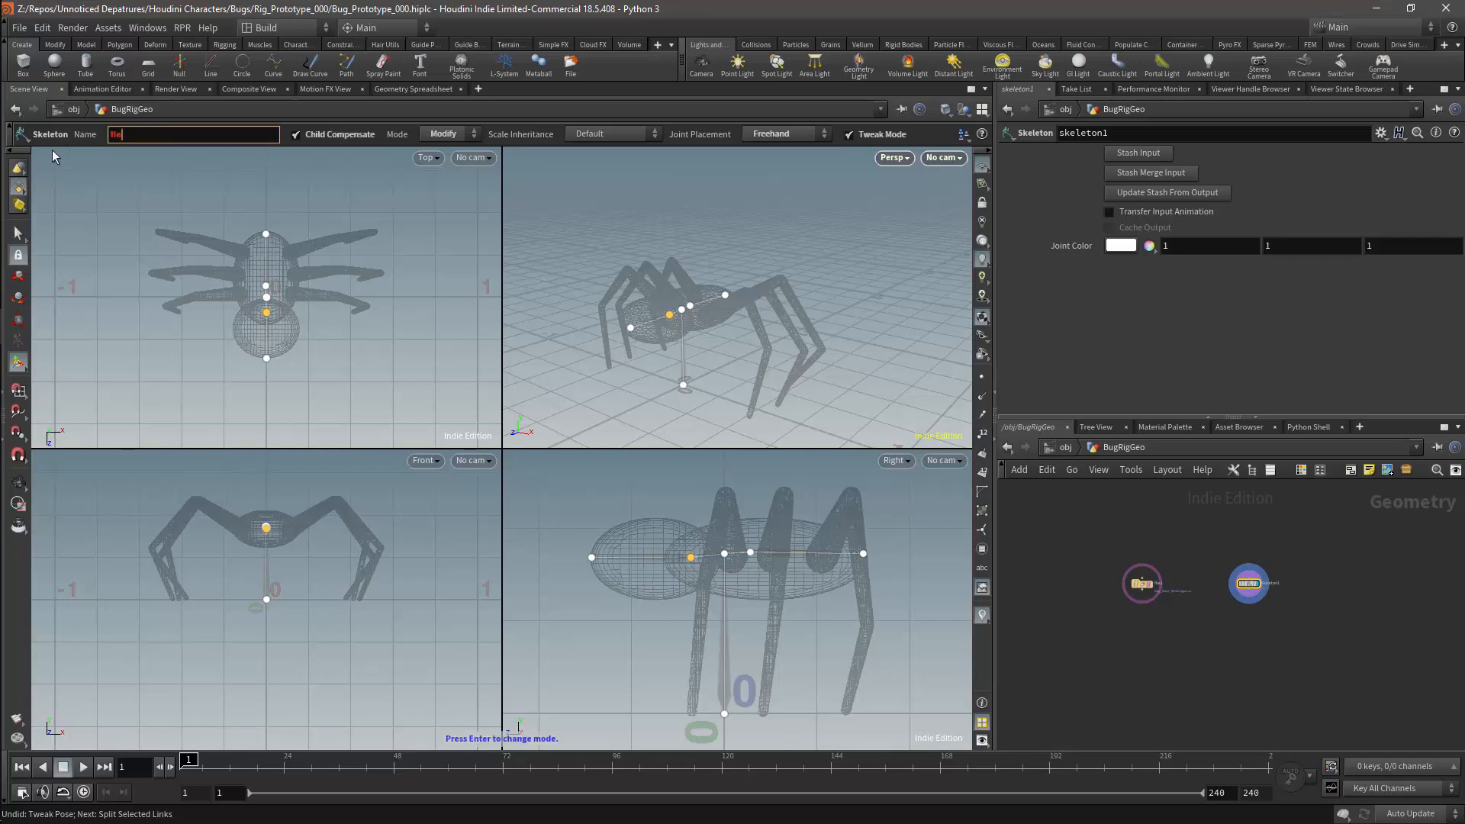
pyautogui.write('ad_Root')
pyautogui.press('Return')
# Step: Rename the joint at the head's outer end as Head_Effector
pyautogui.click(591, 557)
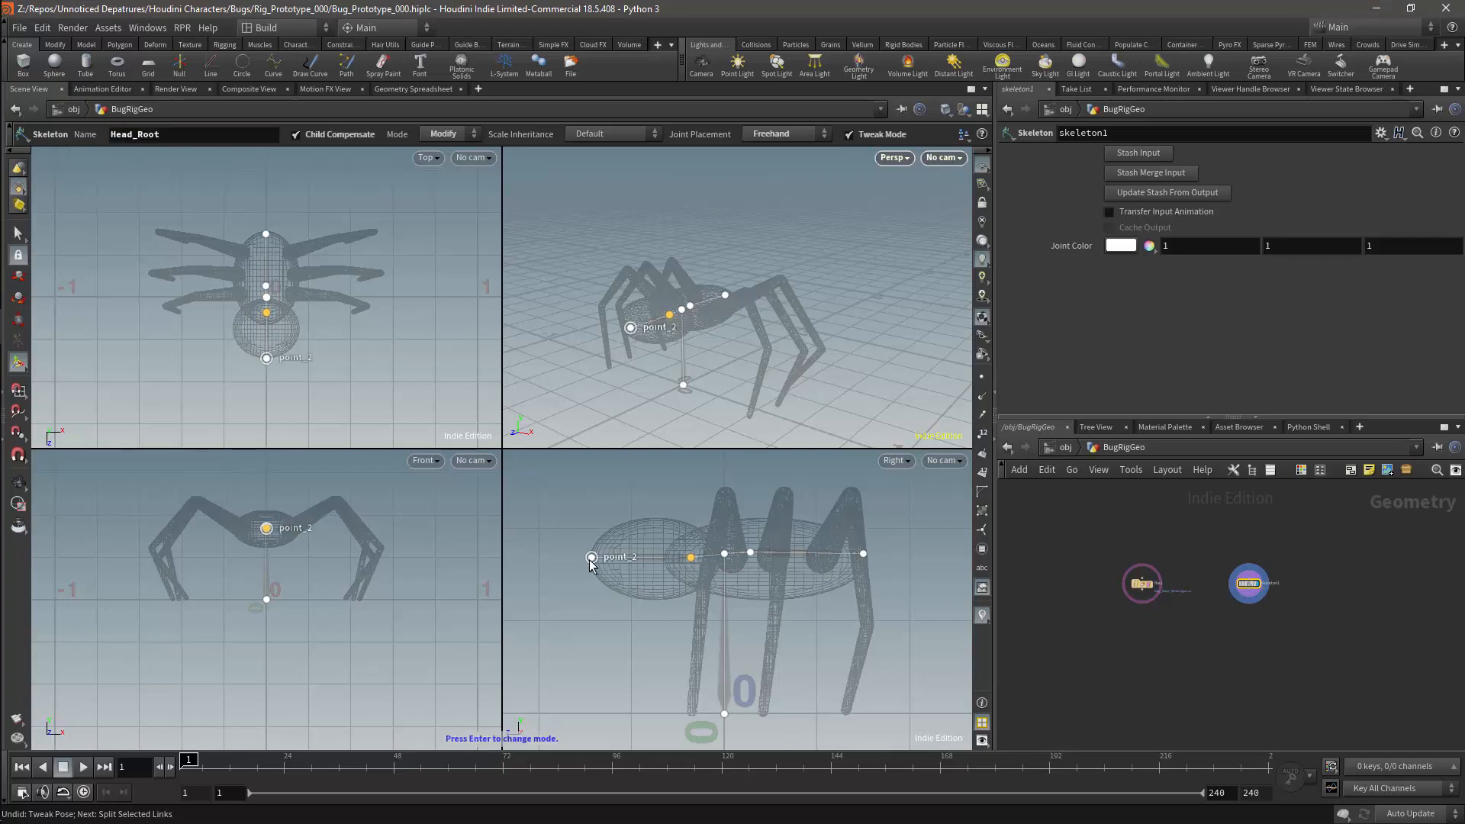
pyautogui.doubleClick(212, 132)
pyautogui.write('Head')
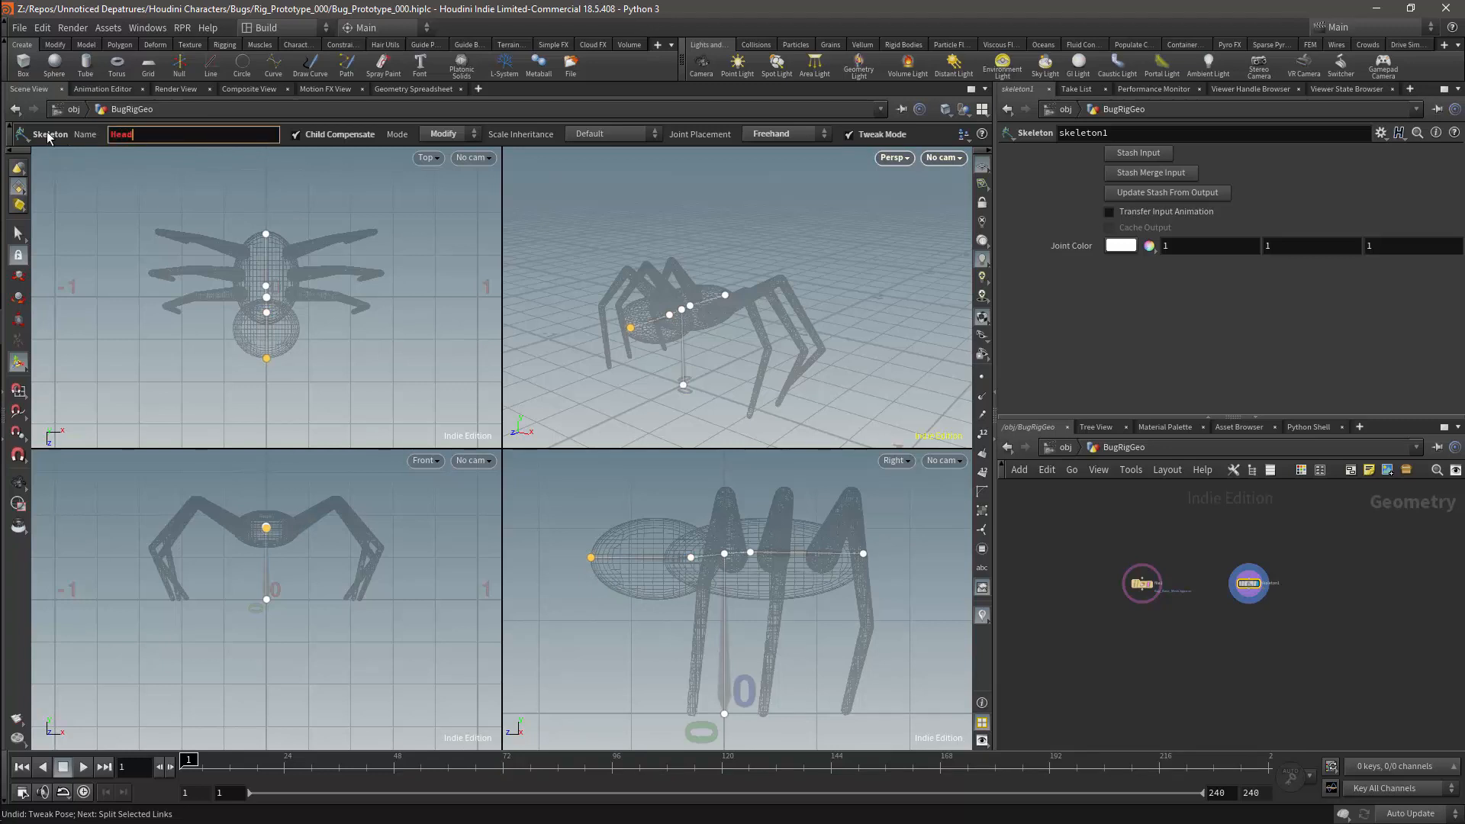
pyautogui.write('_Effector')
pyautogui.press('Return')
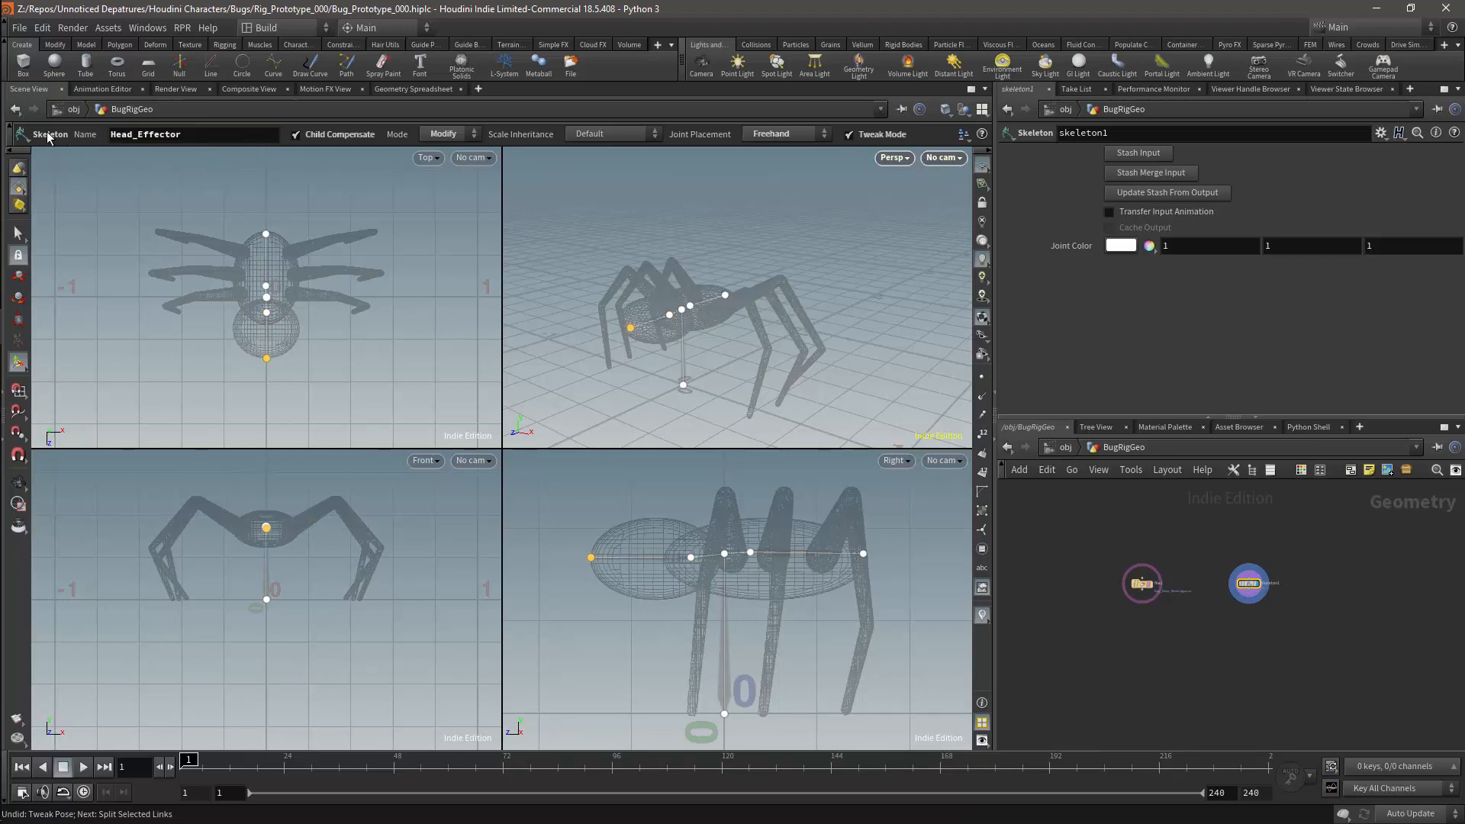
# Step: Rename the middle abdomen joint next to COG as Abdomen Root
pyautogui.click(750, 553)
pyautogui.moveTo(177, 135); pyautogui.dragTo(52, 142)
pyautogui.write('Abdomen')
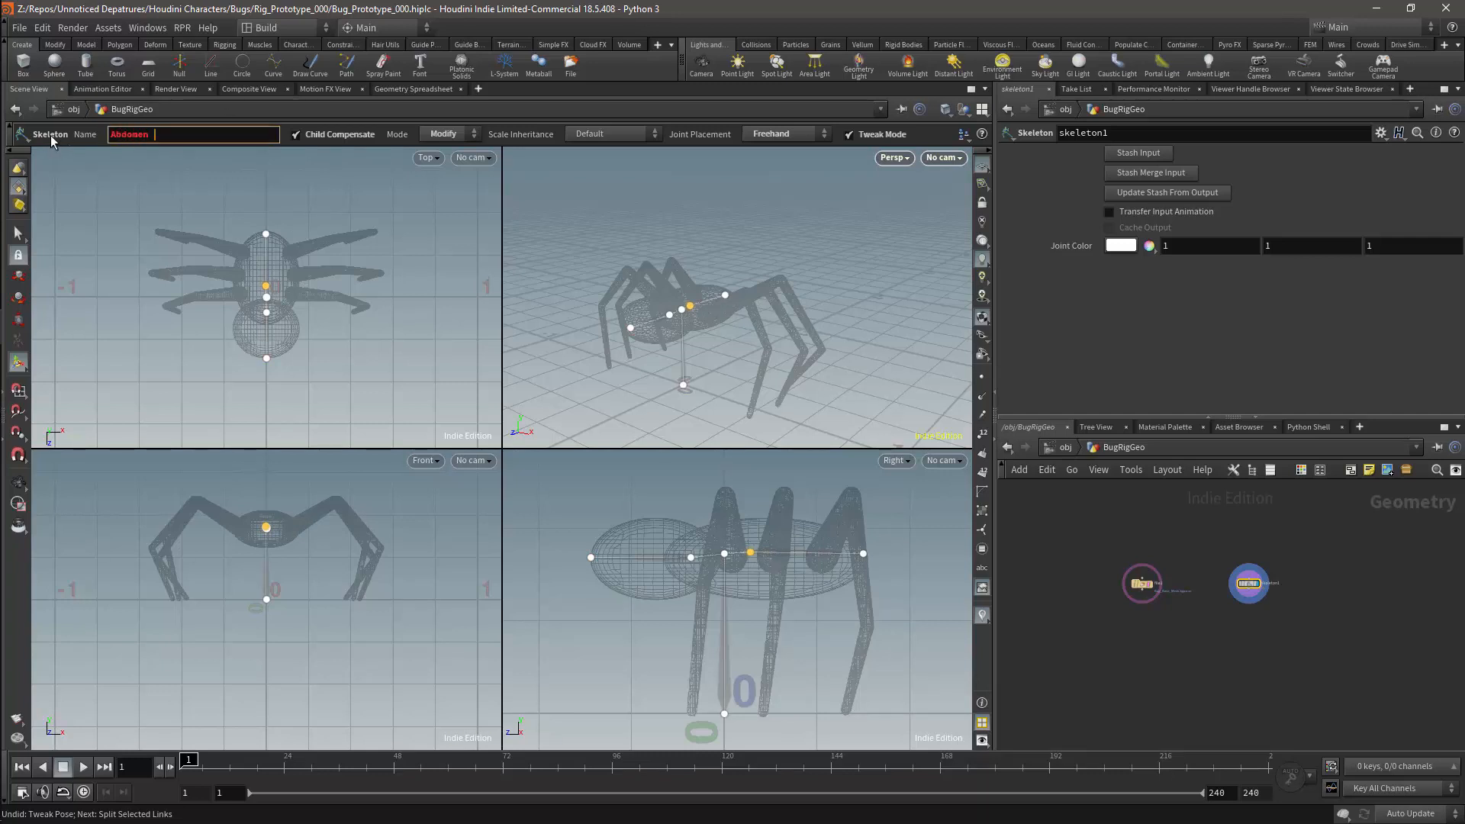
pyautogui.write(' Root')
pyautogui.press('Return')
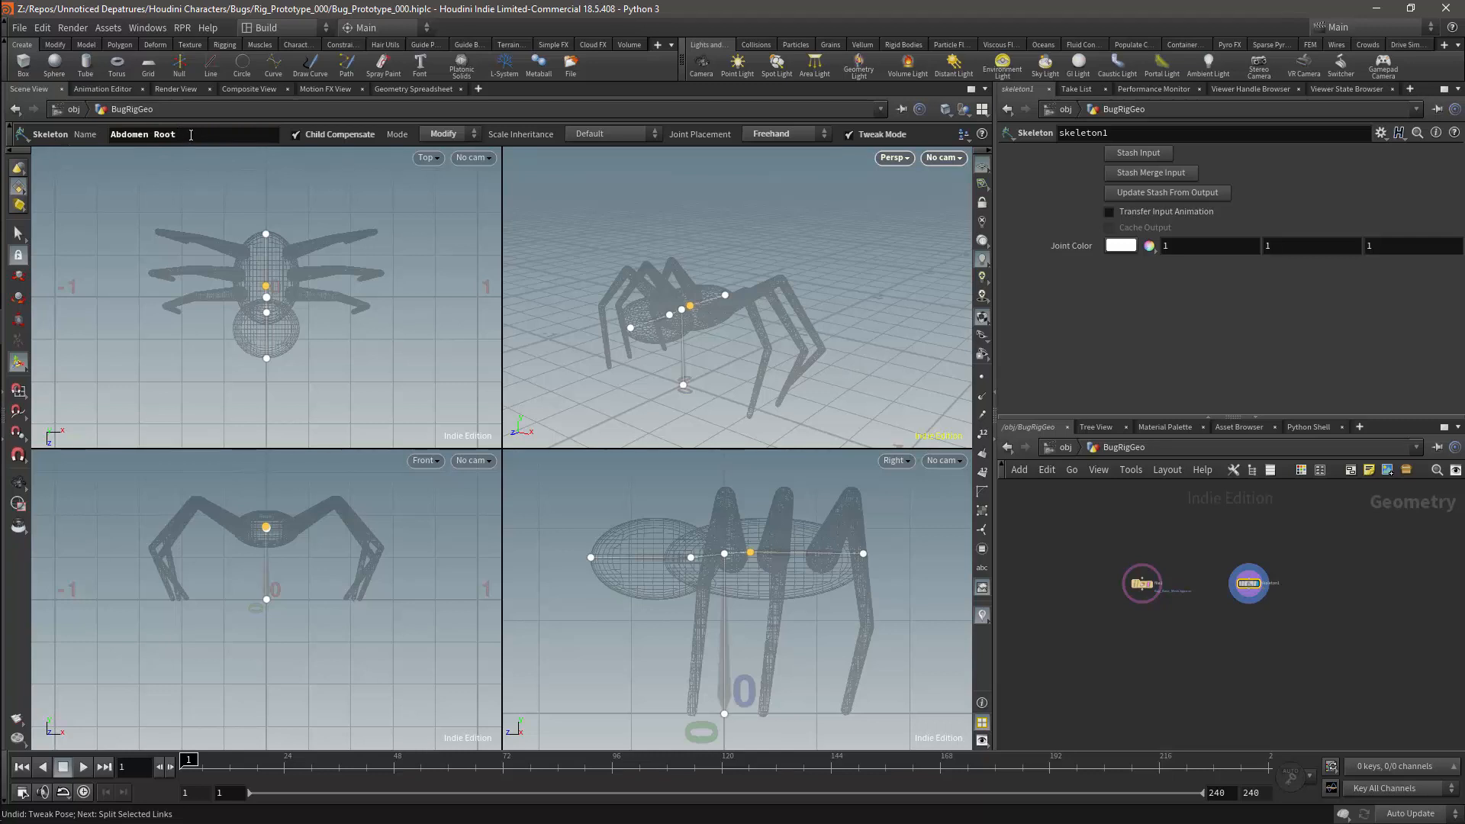
# Step: Rename the joint at the abdomen's outer end as AbdomenEff
pyautogui.click(863, 554)
pyautogui.moveTo(179, 135); pyautogui.dragTo(67, 133)
pyautogui.write('Abdom')
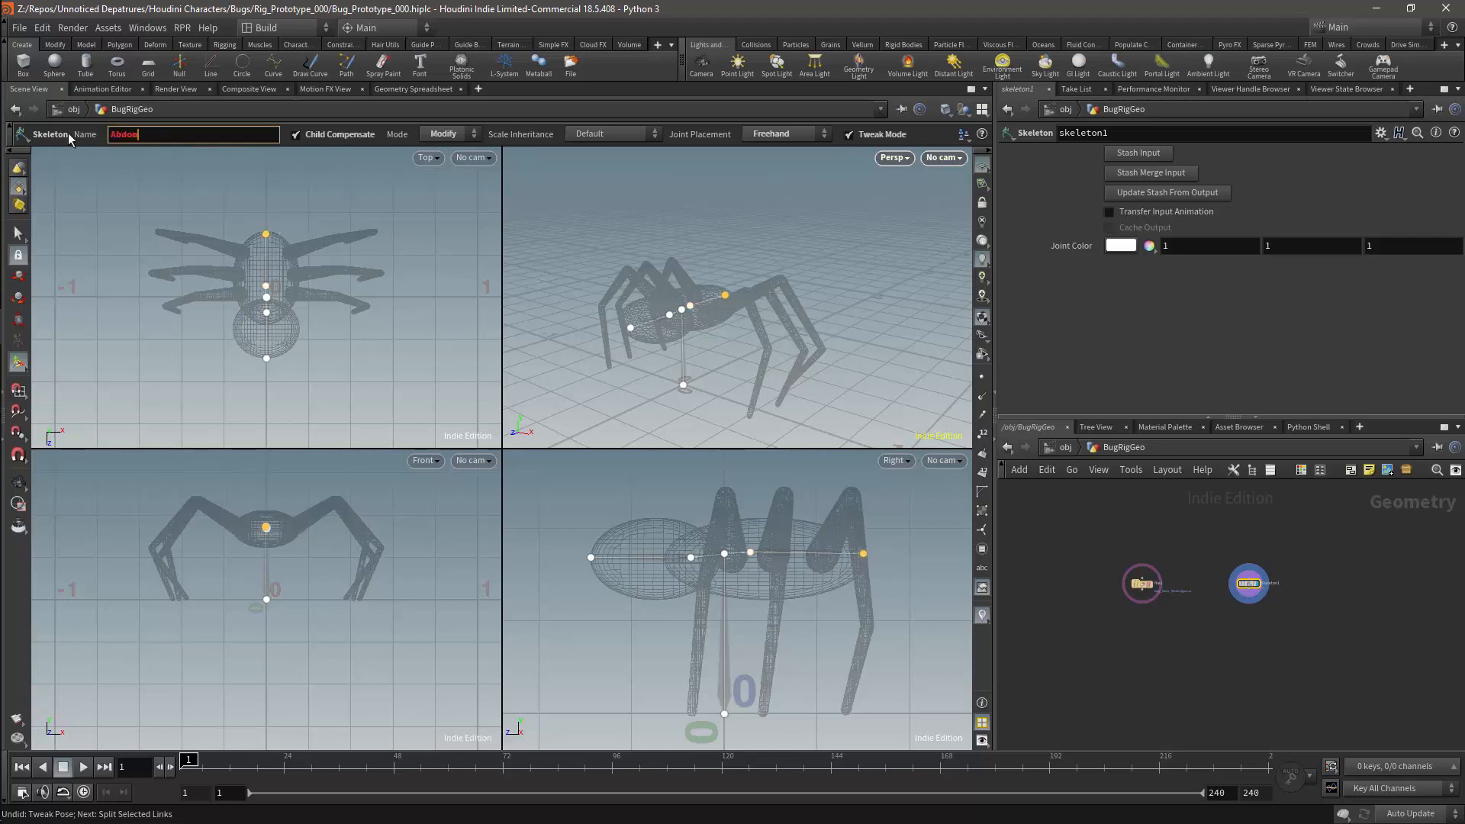
pyautogui.write('en Eddectt')
pyautogui.press('BackSpace')
pyautogui.press('BackSpace')
pyautogui.press('BackSpace')
pyautogui.press('BackSpace')
pyautogui.press('BackSpace')
pyautogui.press('BackSpace')
pyautogui.press('BackSpace')
# Step: Rename the head's end joint as HeadEff and the head's base joint as HeadRoot
pyautogui.click(590, 557)
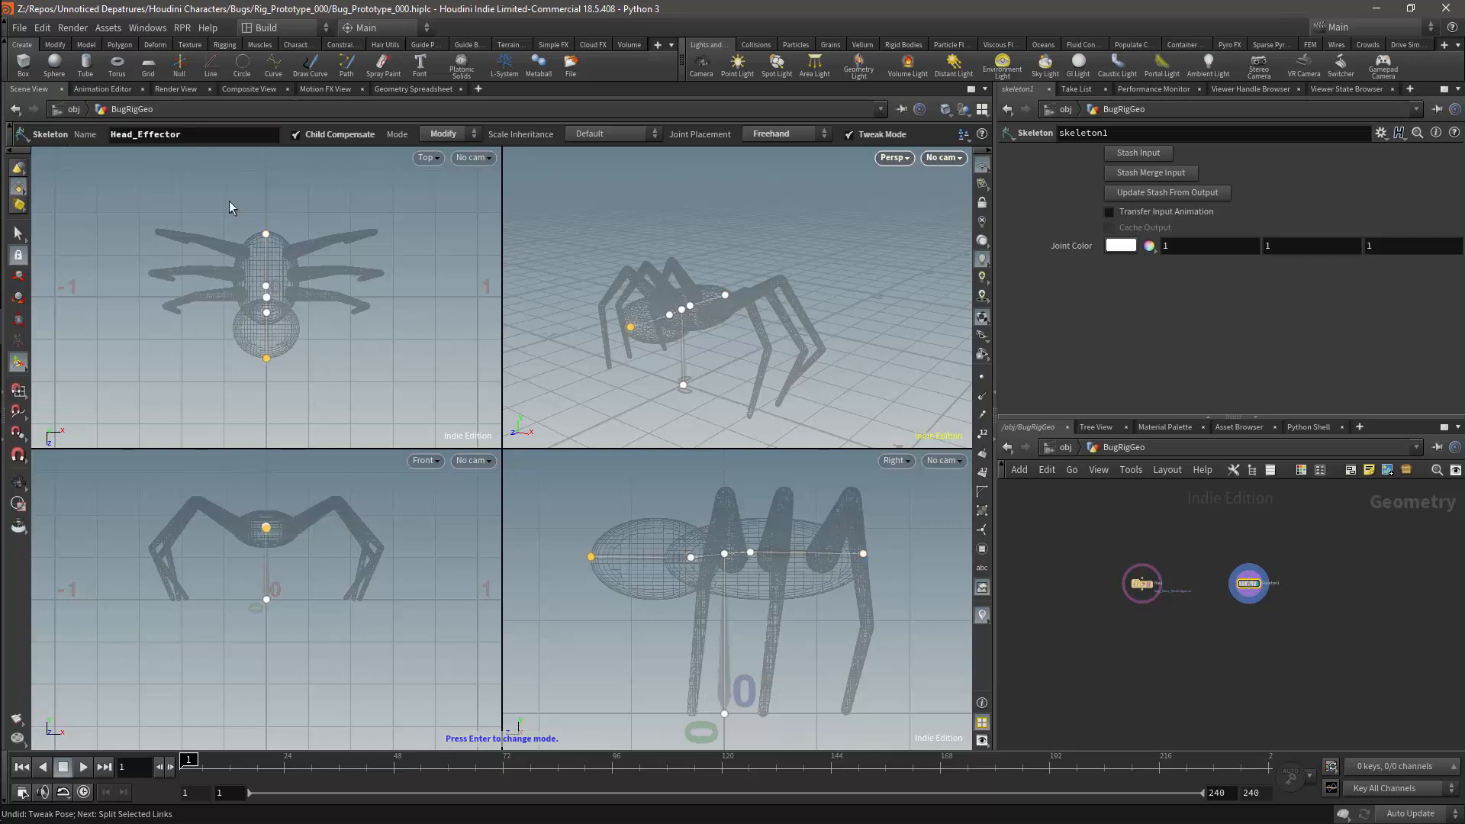
pyautogui.click(139, 136)
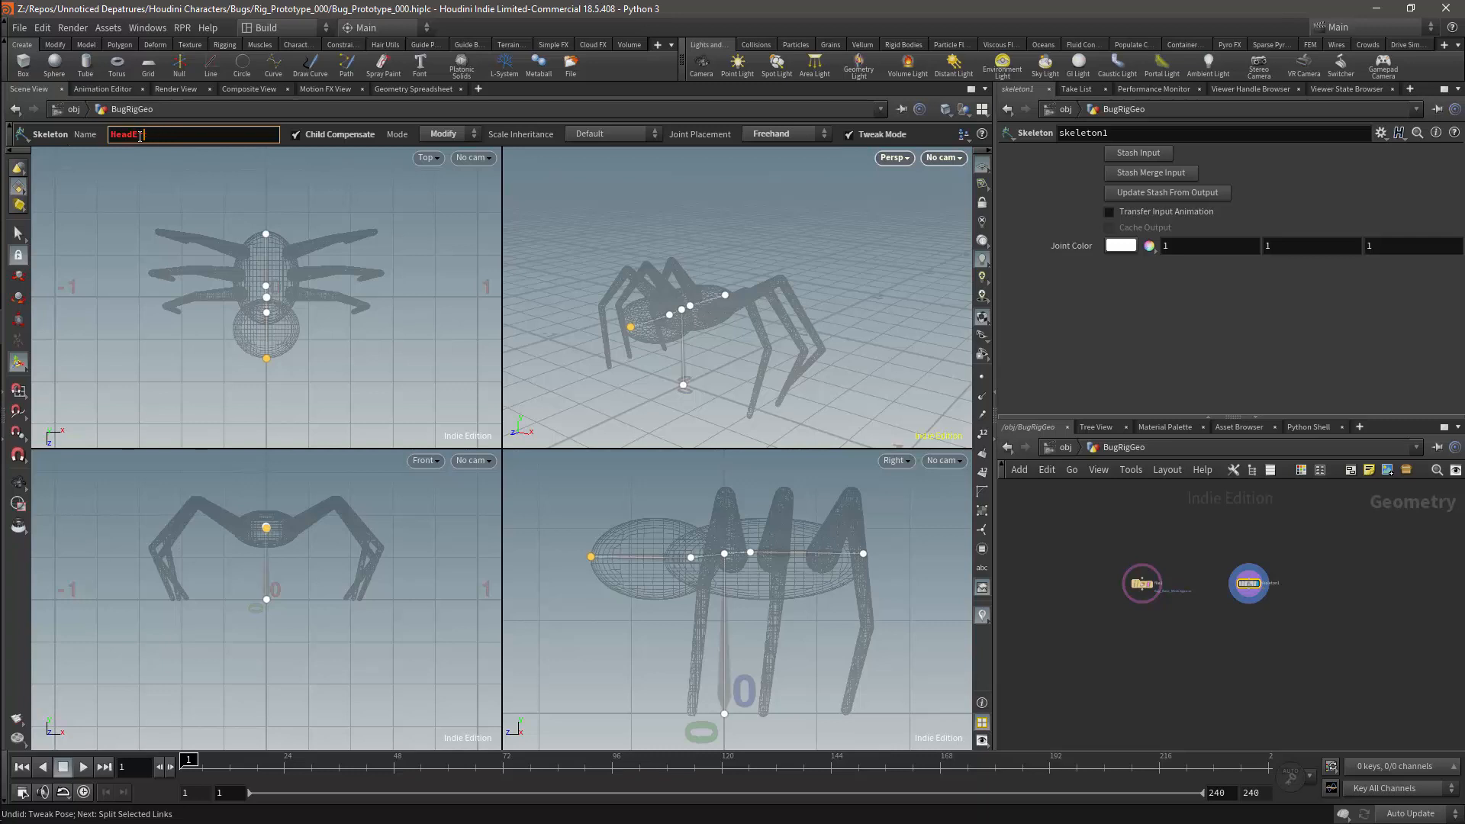
pyautogui.write('fs')
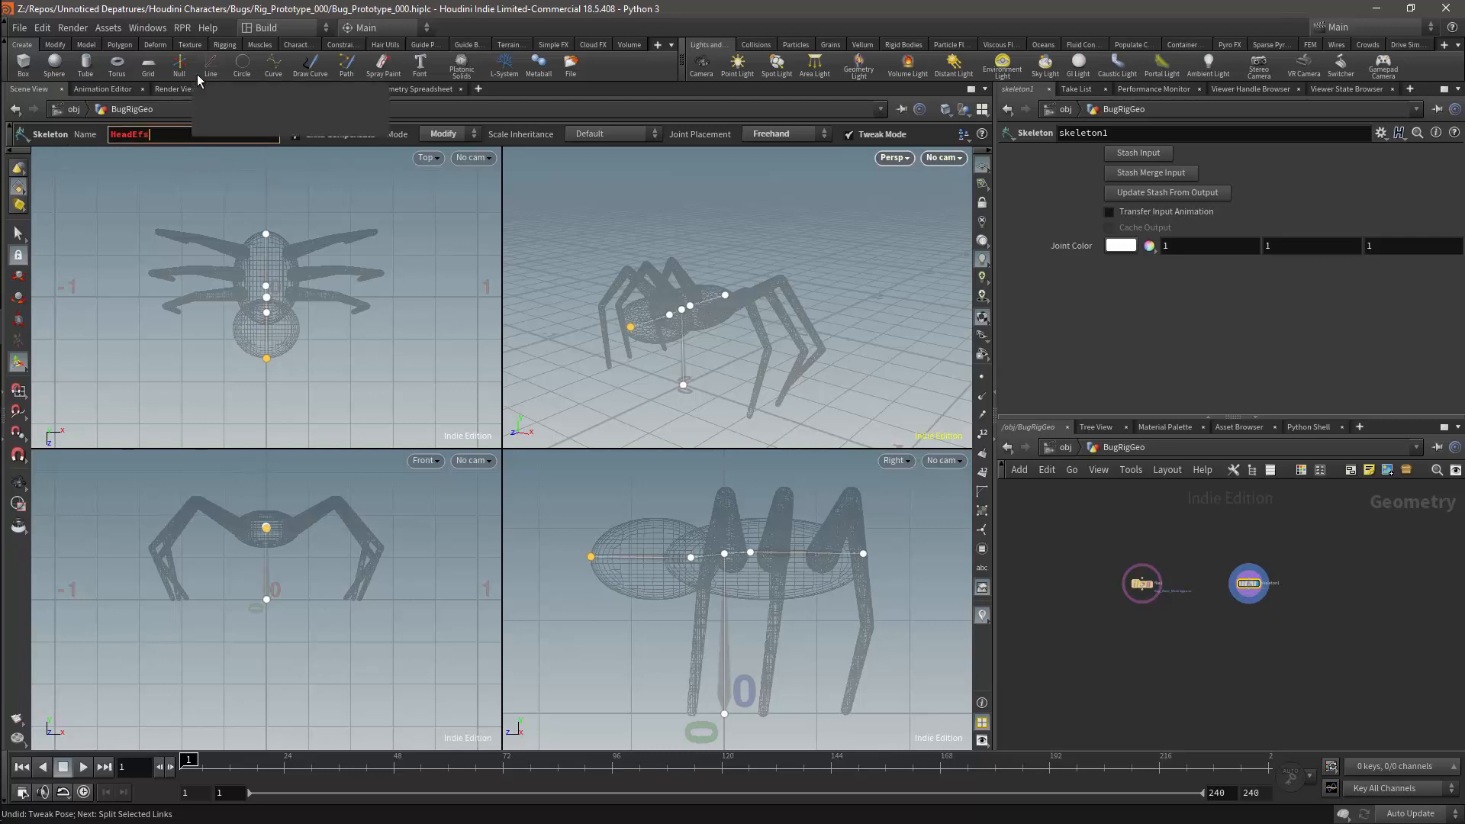
pyautogui.click(669, 314)
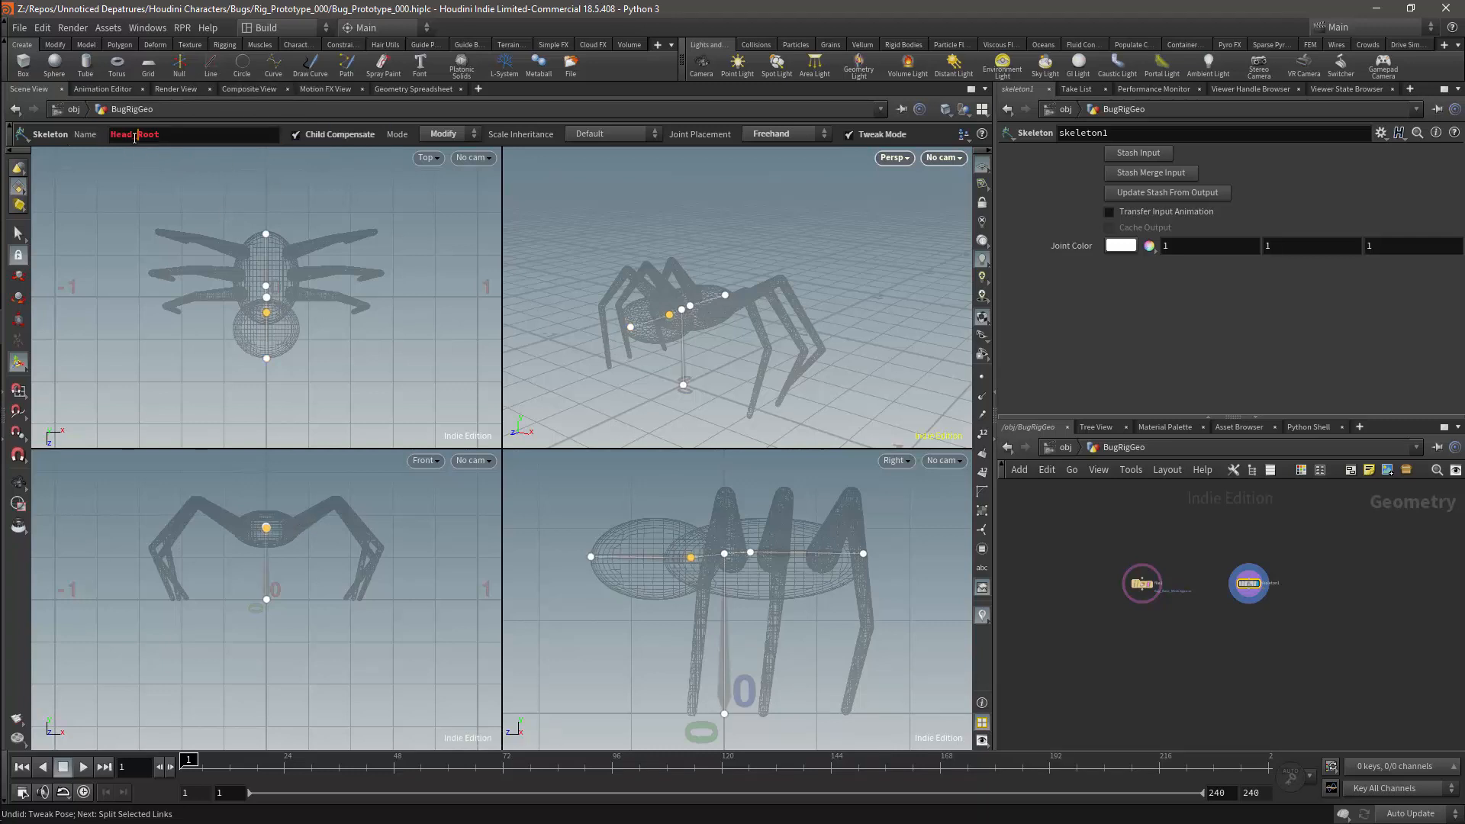
pyautogui.press('Return')
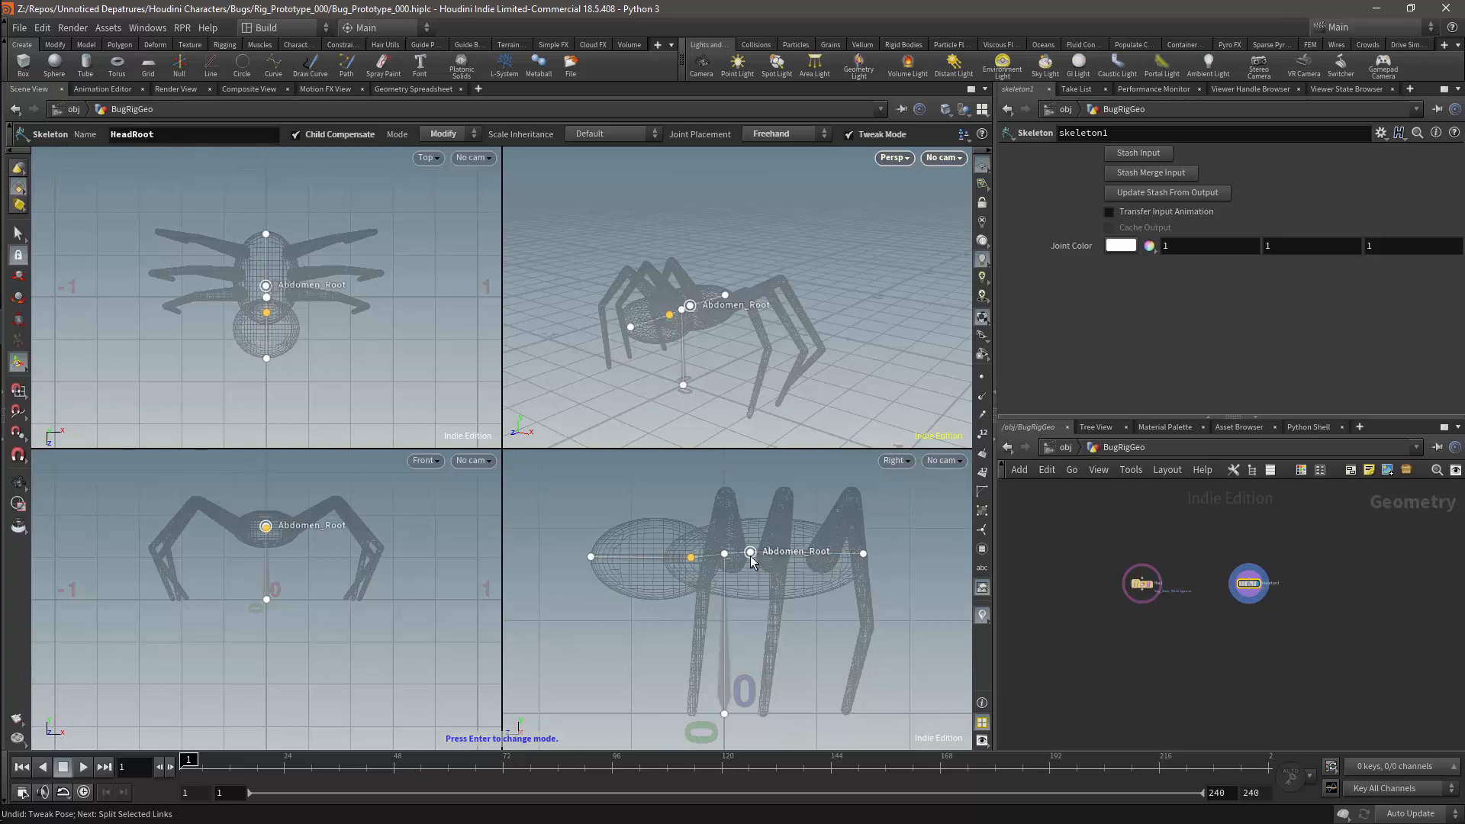
# Step: Remove the separator from the abdomen base joint's name so it reads AbdomenRoot
pyautogui.click(750, 556)
pyautogui.click(154, 136)
pyautogui.press('BackSpace')
pyautogui.press('Return')
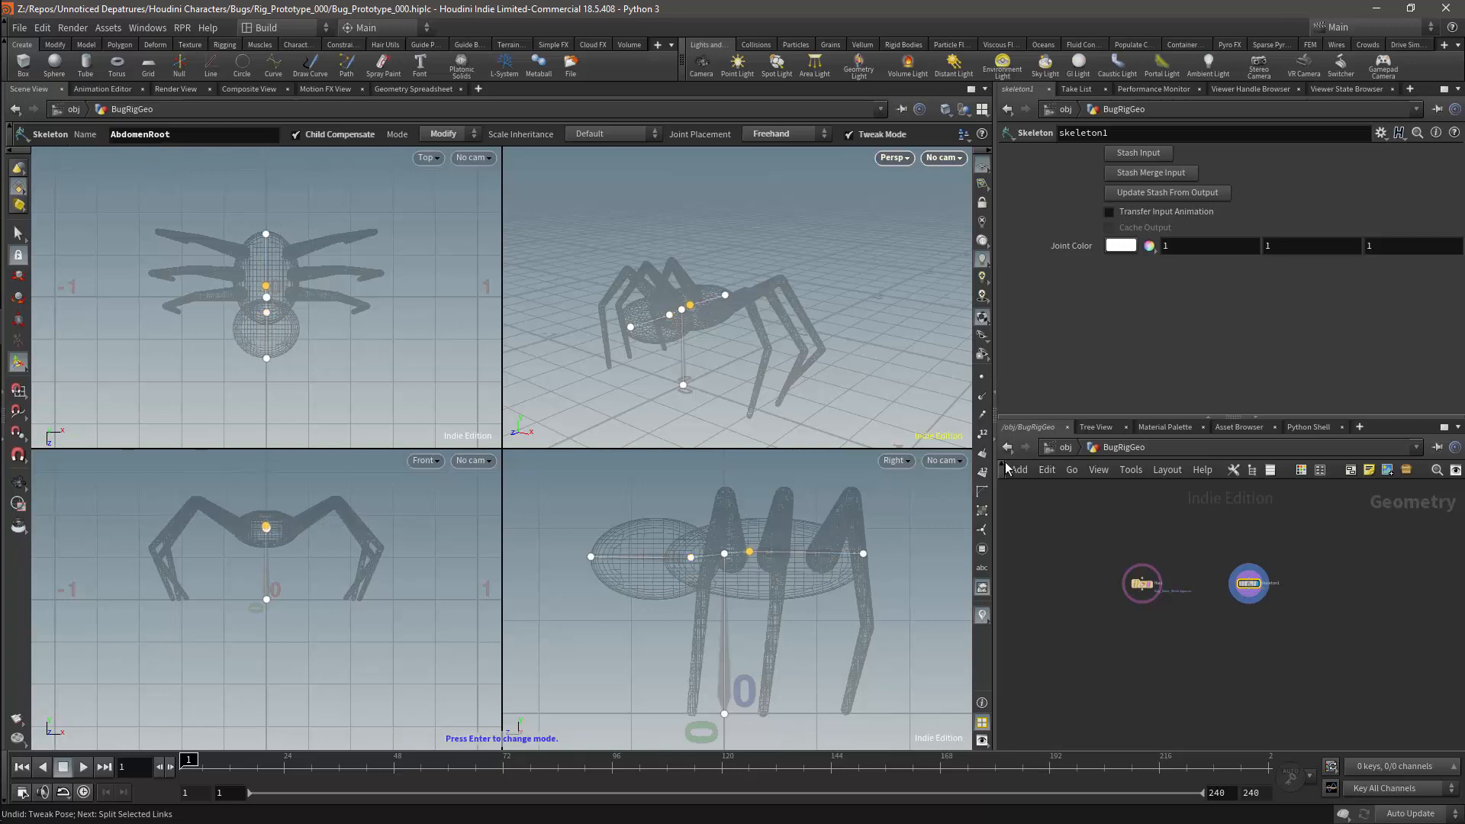
# Step: Add a Rig Tree pane beside the network view and place it before the Python Shell
pyautogui.click(1359, 428)
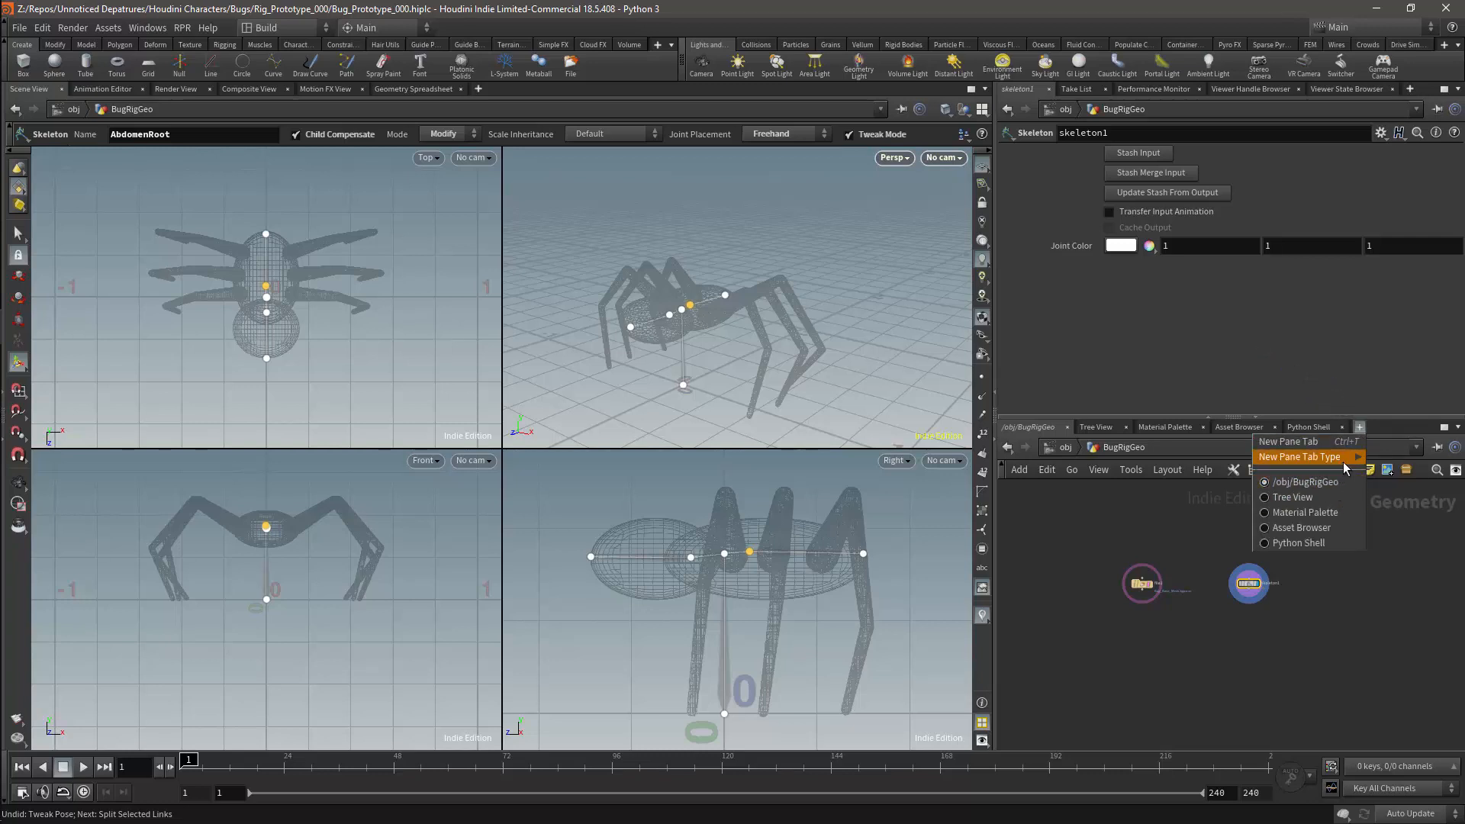
pyautogui.moveTo(1343, 458)
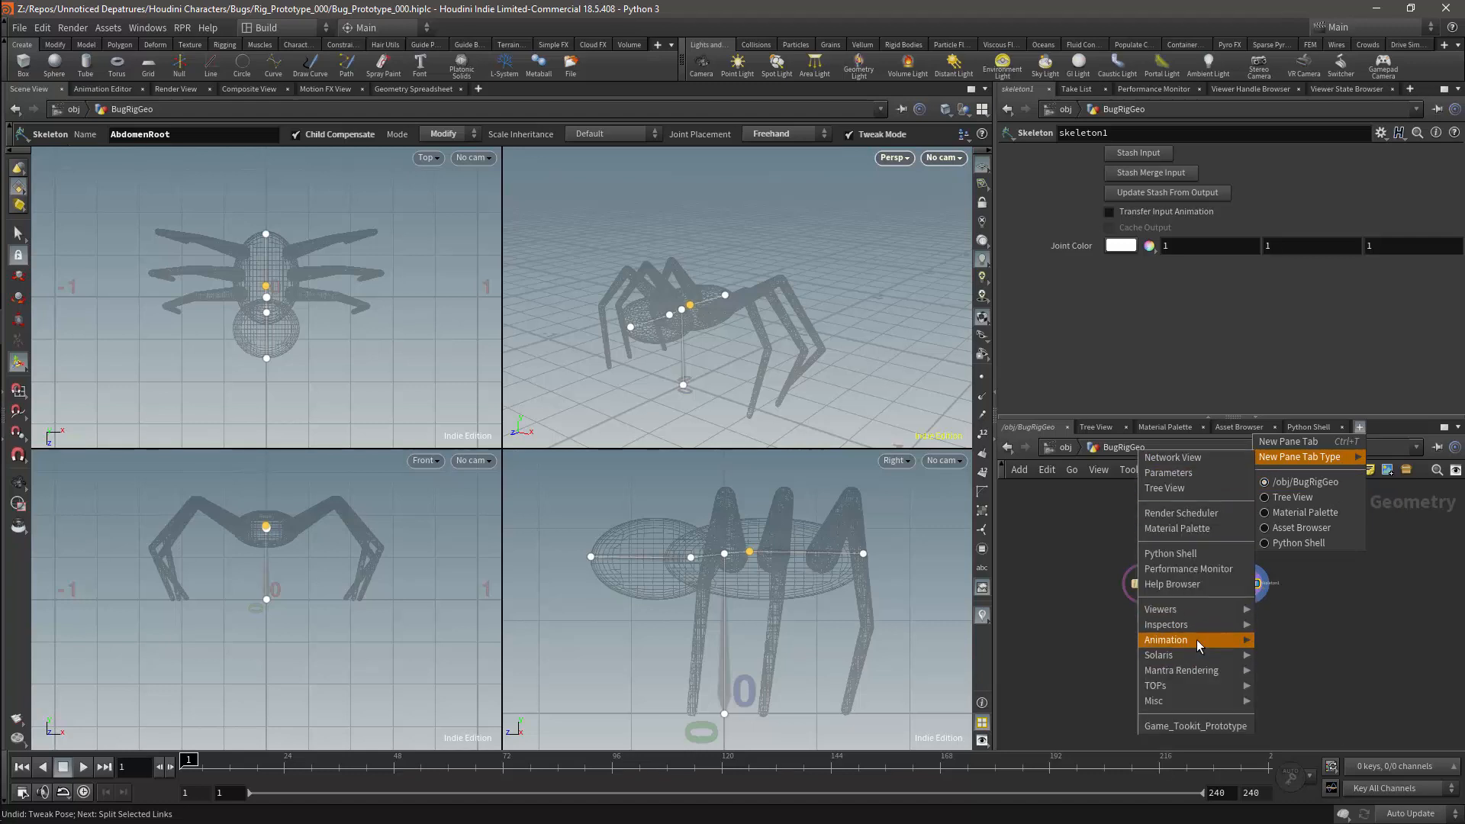
pyautogui.moveTo(1196, 641)
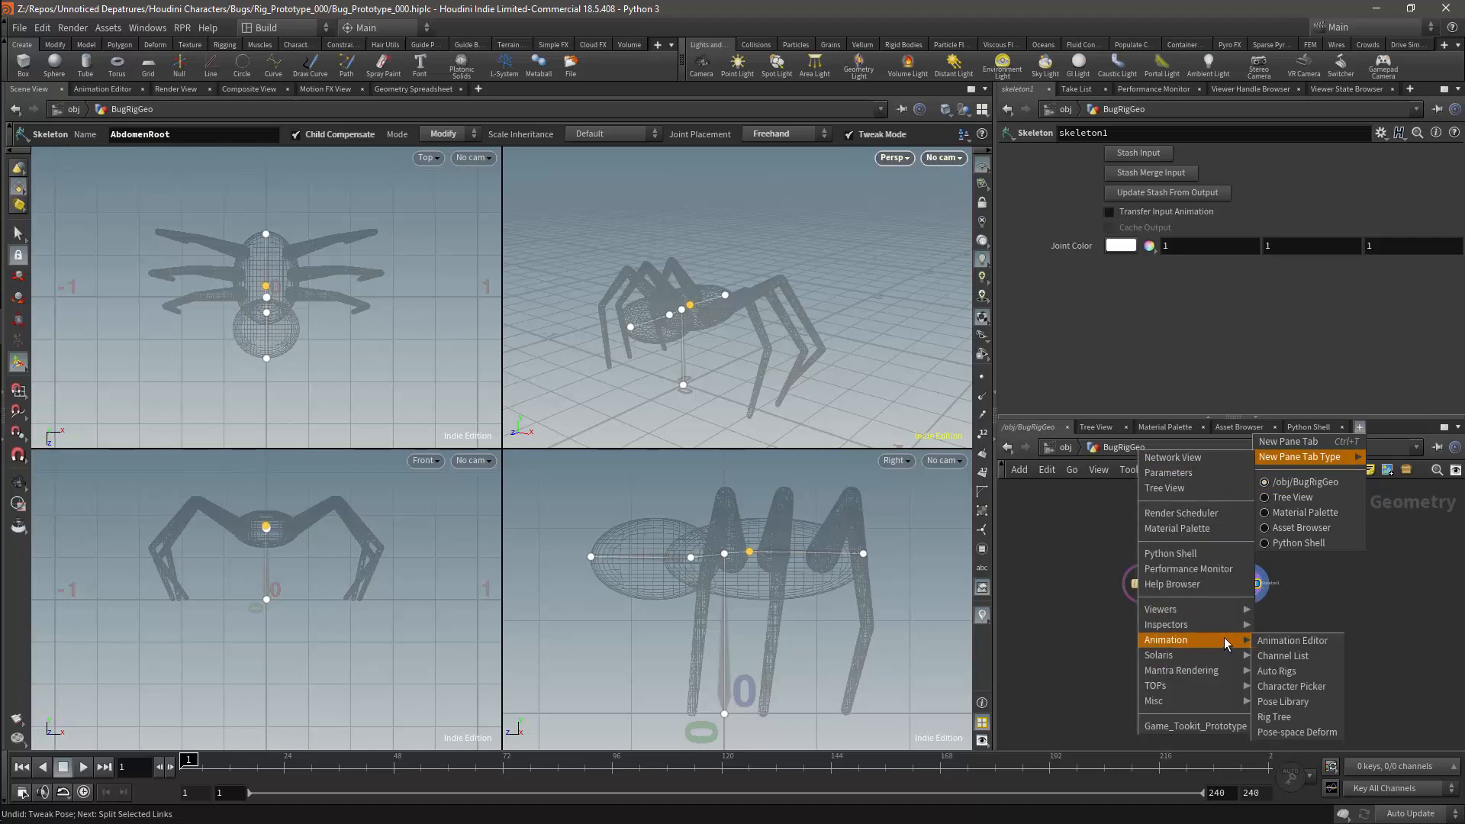
pyautogui.click(1279, 717)
pyautogui.moveTo(1376, 427); pyautogui.dragTo(1293, 430)
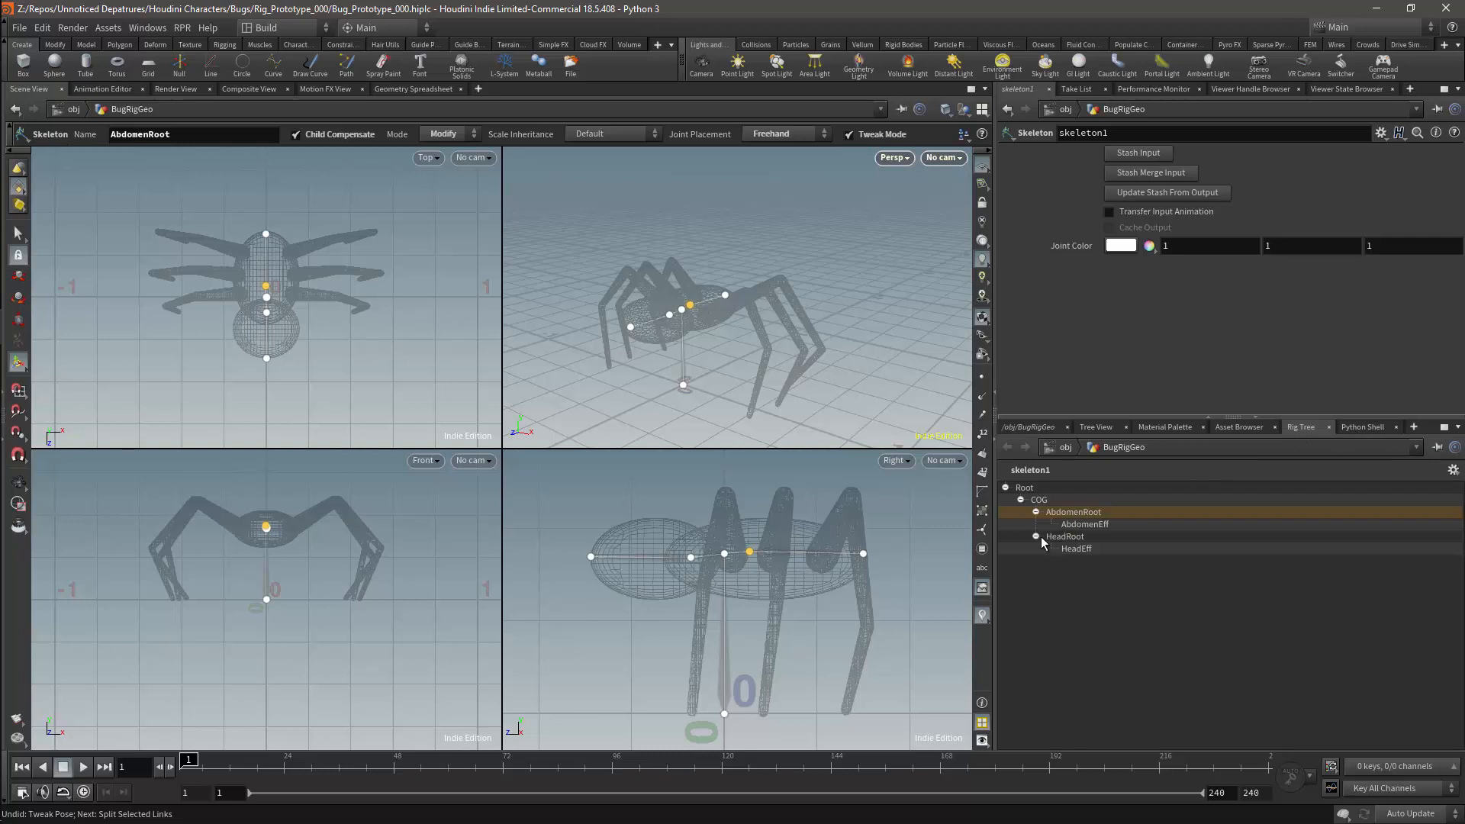